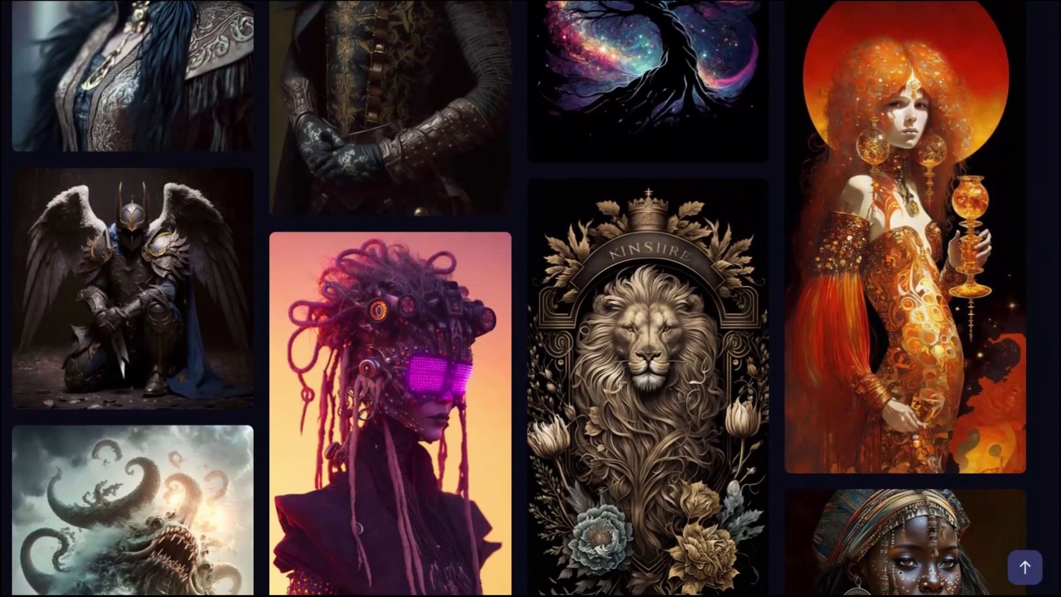
scroll(531, 299, down, 7)
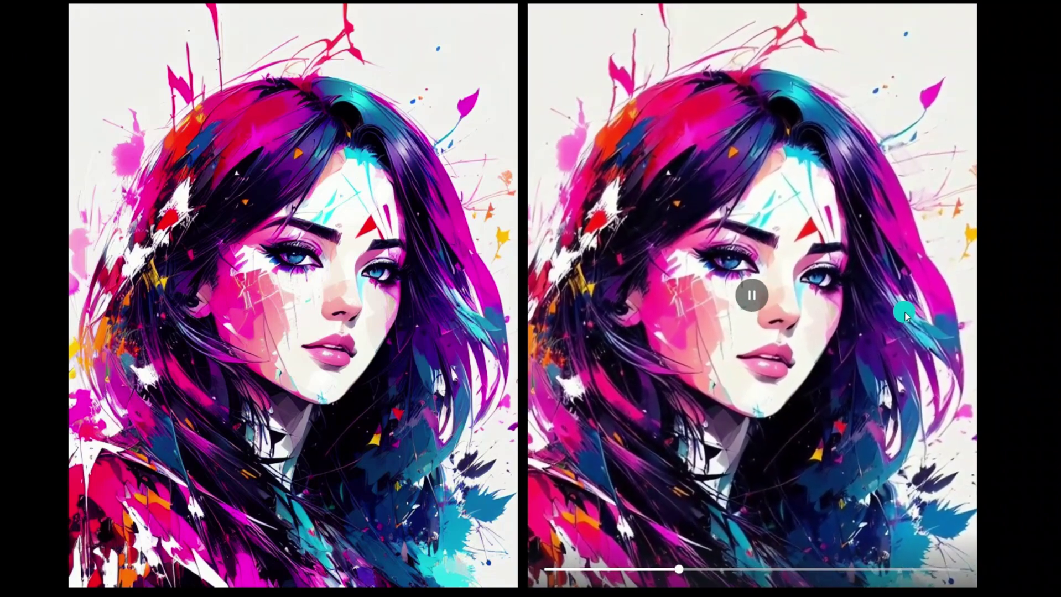
Pause the sample side-by-side 3D animation on the LeiaPix Converter home page
click(905, 315)
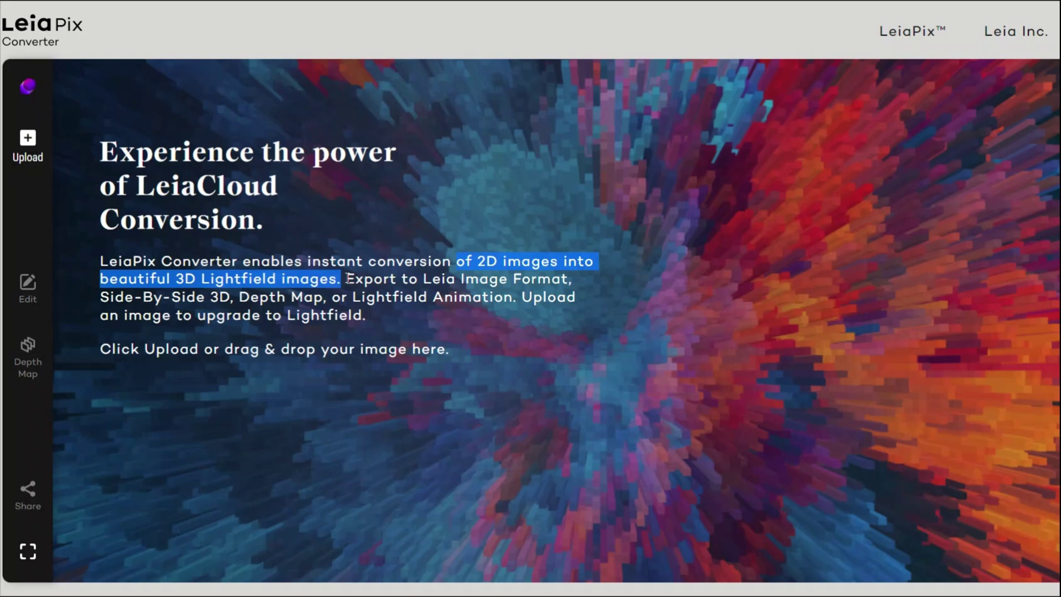
Deselect the highlighted intro text on the start page
click(332, 295)
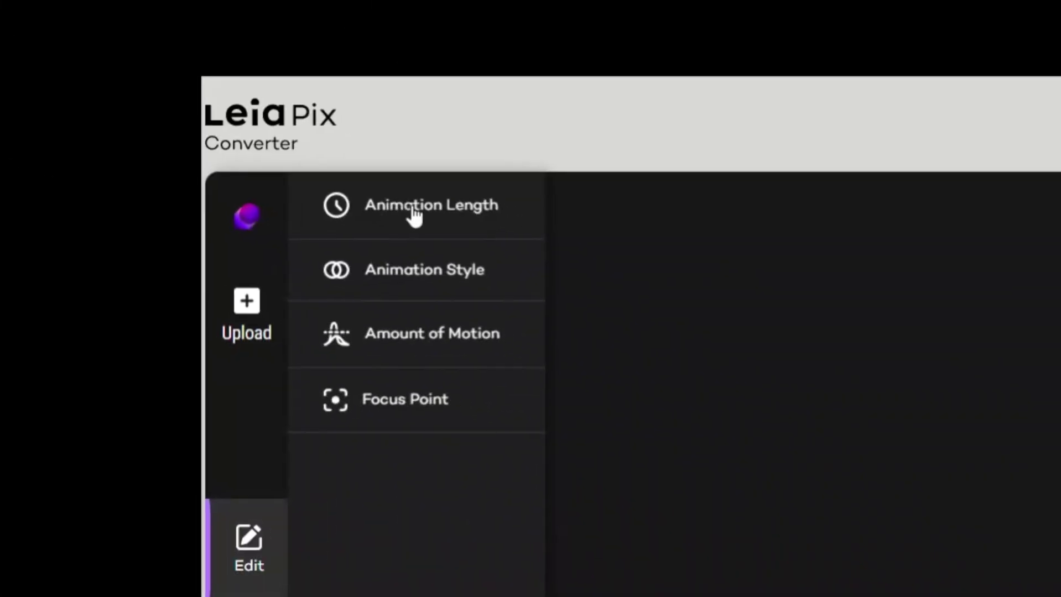
Try the Wide Circle, Circle and Tall Circle animation styles, then settle on Vertical
click(414, 209)
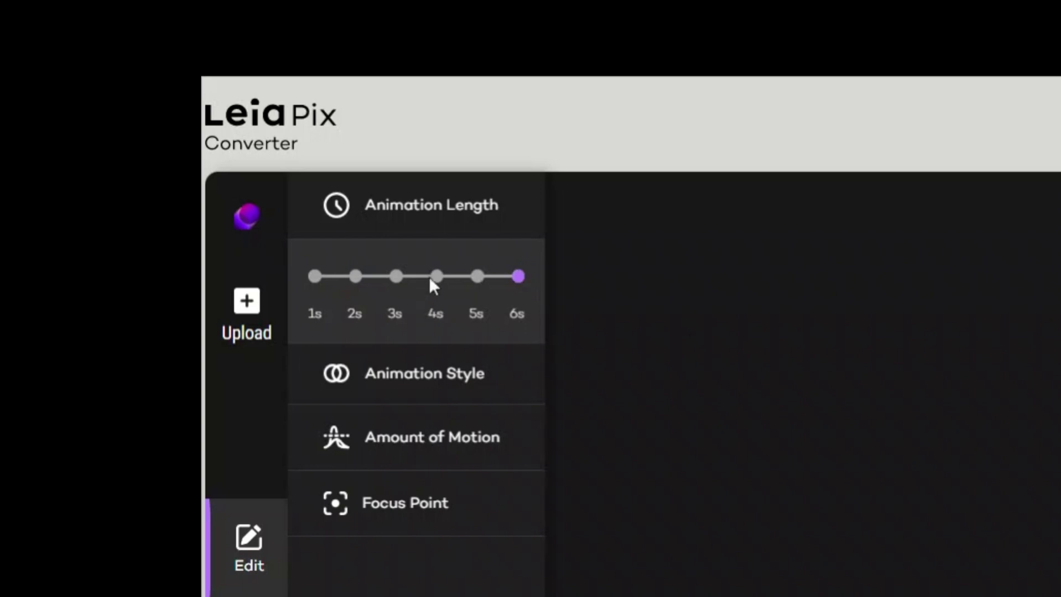
click(398, 376)
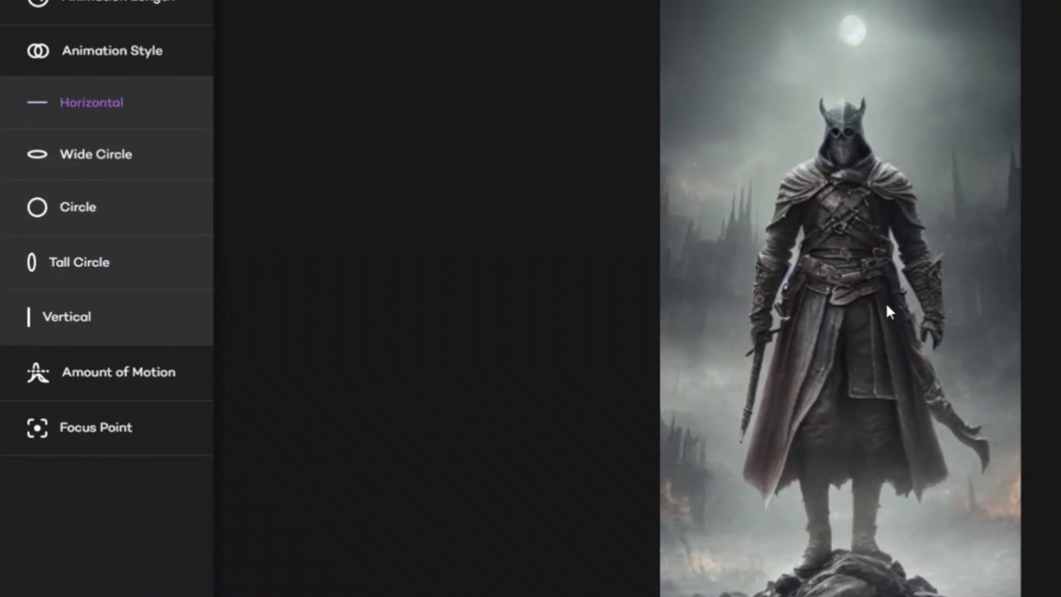
click(86, 156)
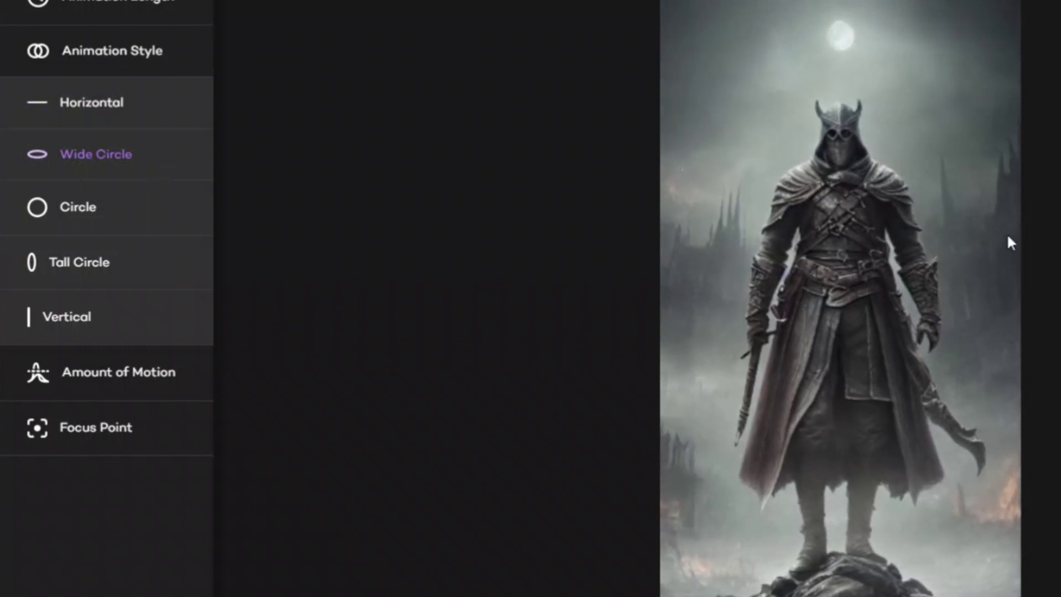
click(67, 216)
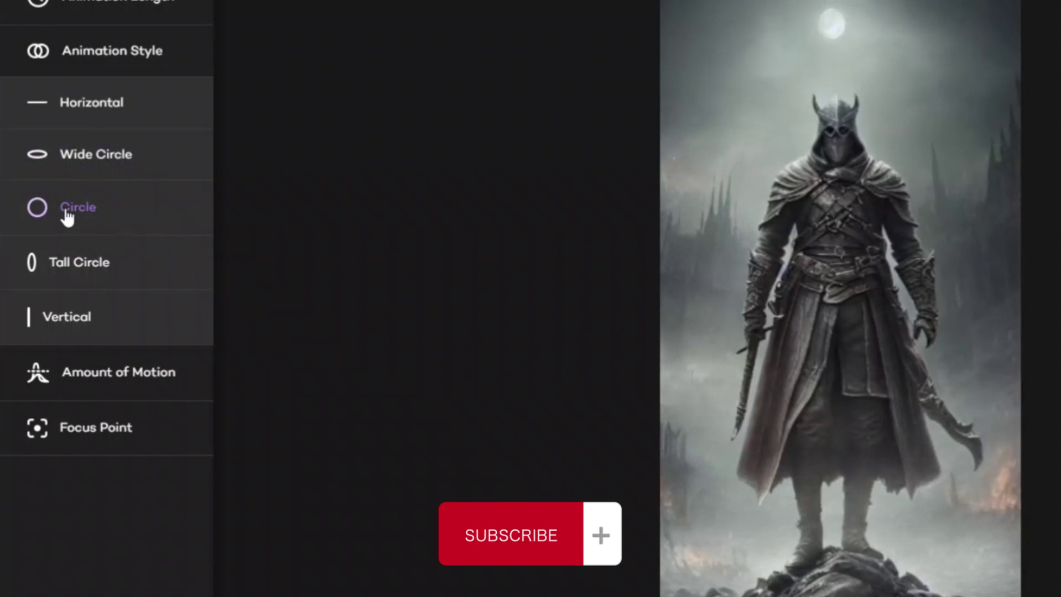
click(76, 270)
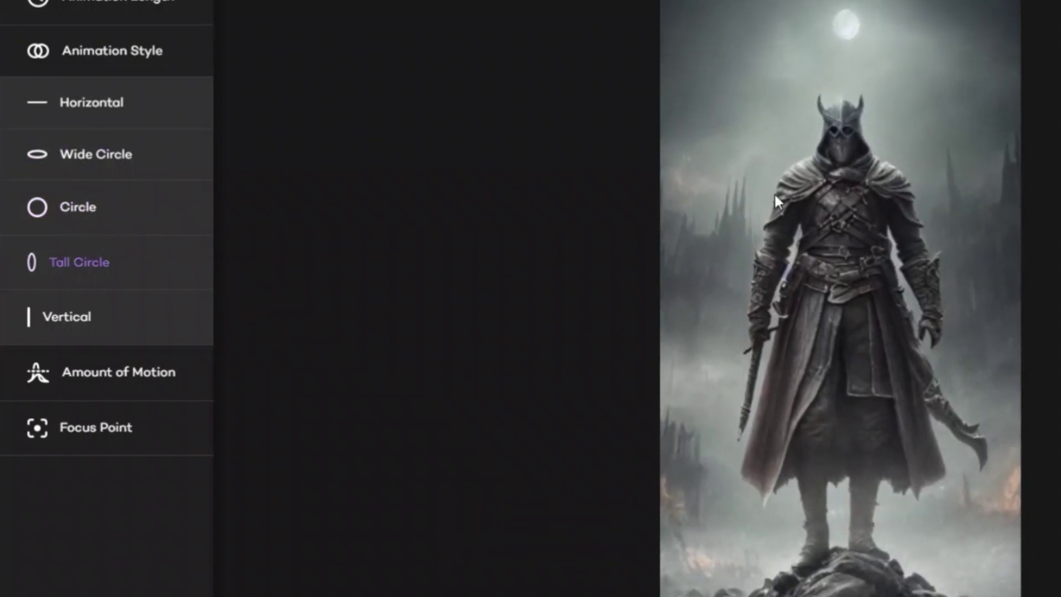
click(76, 317)
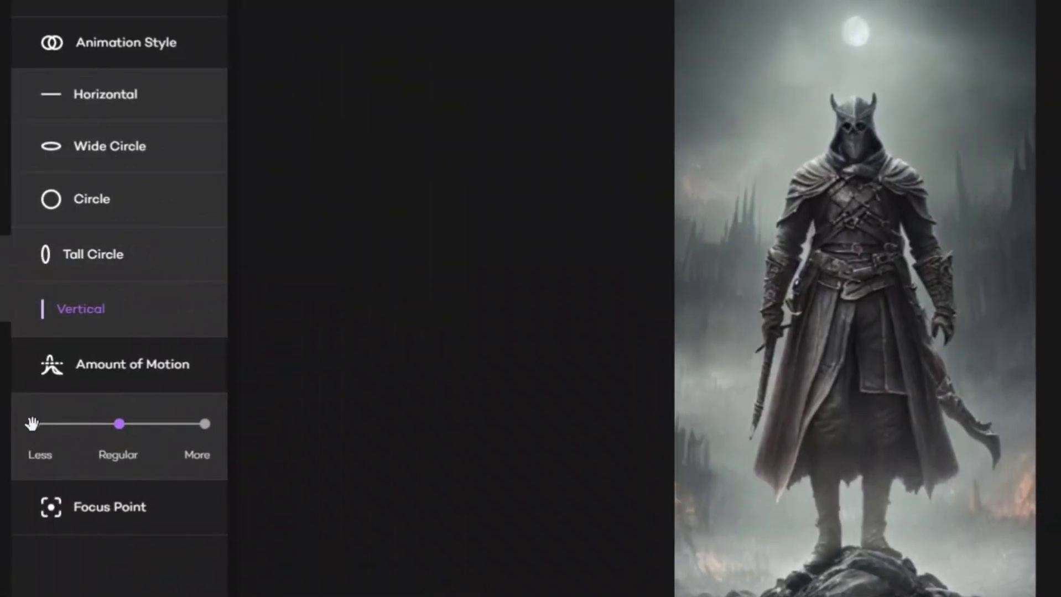
Raise Amount of Motion through Regular to More and set Focus Point to Far
click(120, 423)
click(206, 425)
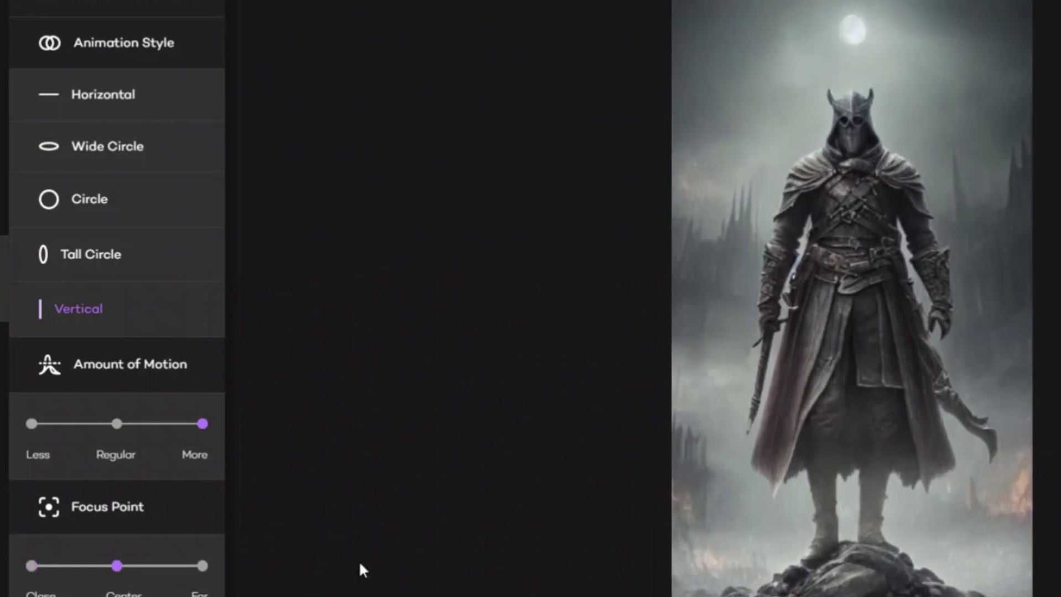
click(202, 566)
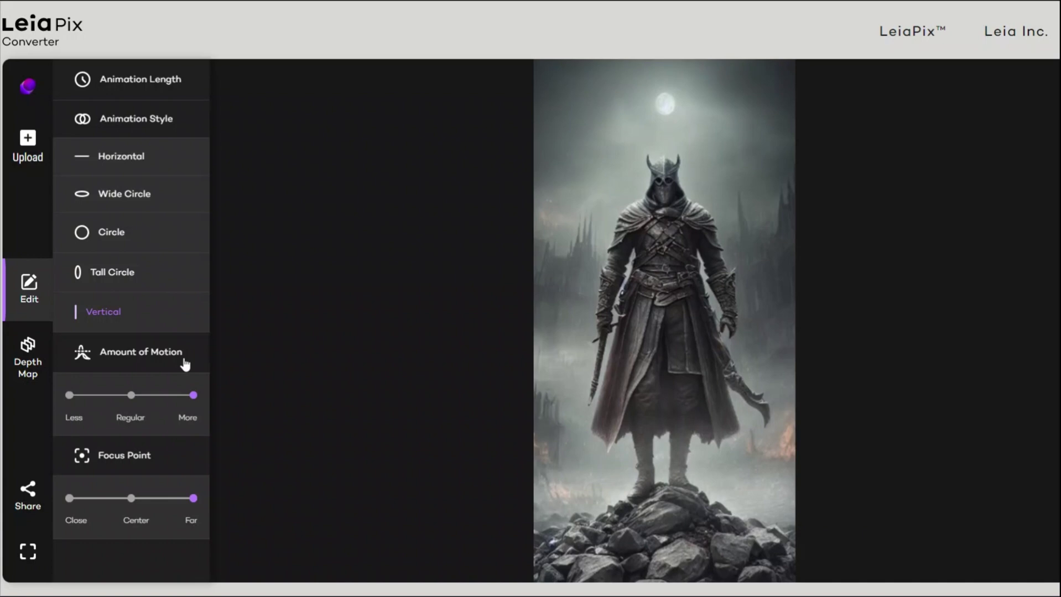
Check the knight's depth map, then load the in_dome_glass snow-globe image
click(28, 357)
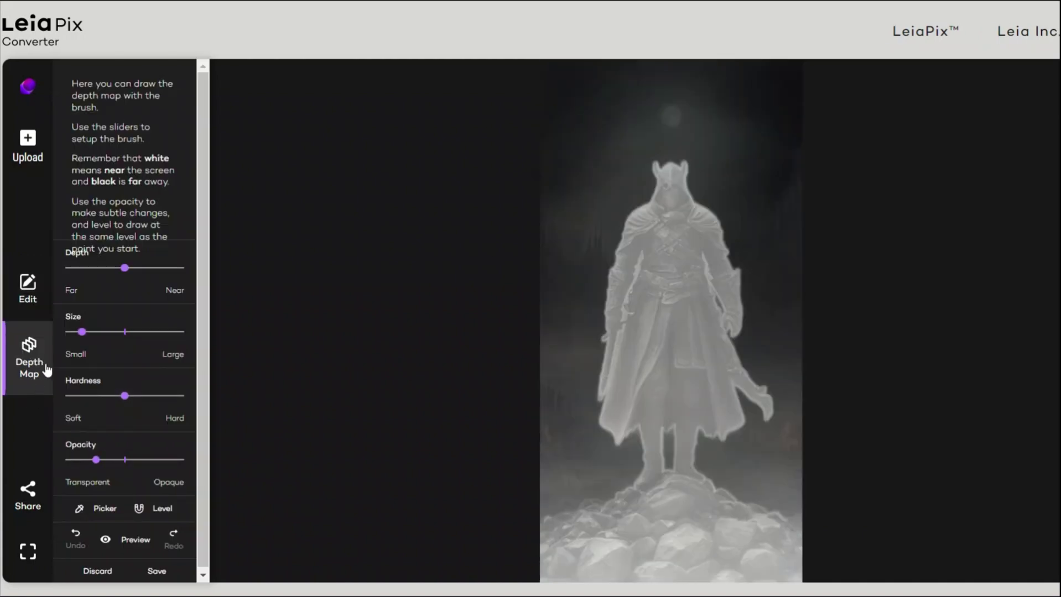
click(25, 293)
click(35, 142)
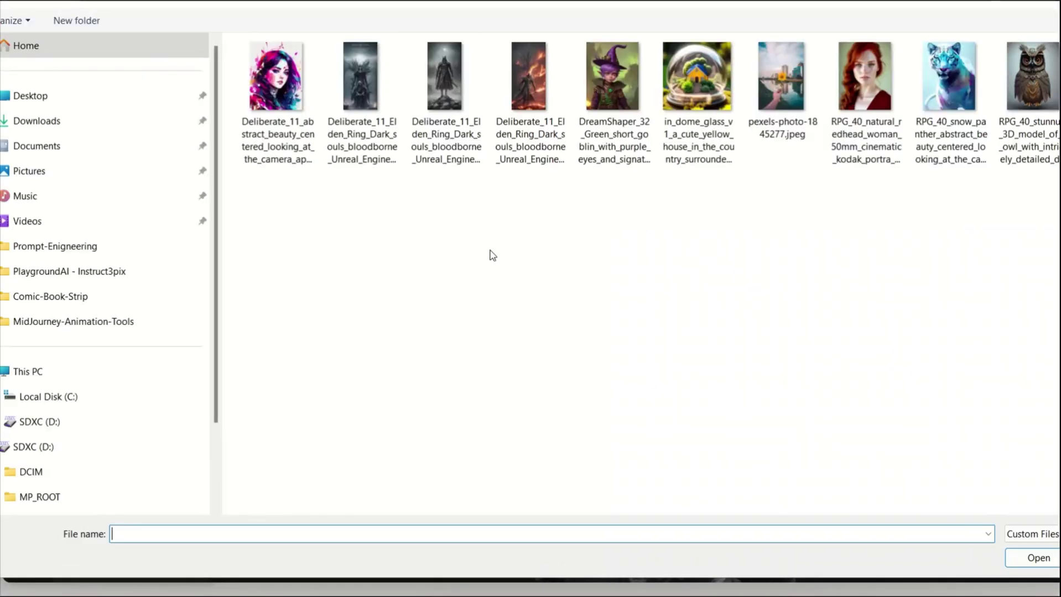
double_click(714, 114)
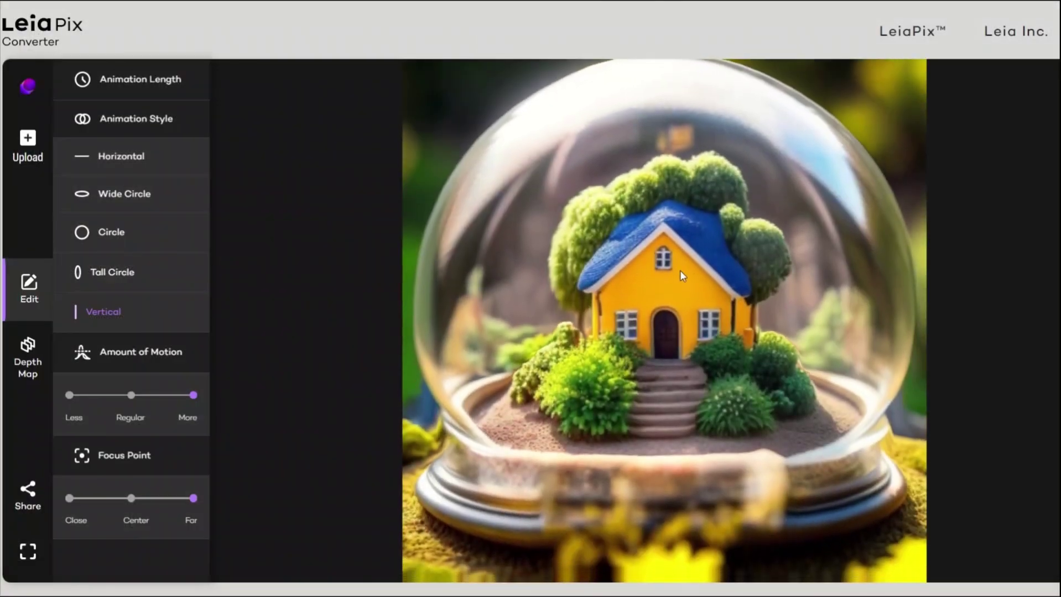
Animate the snow-globe house with the Wide Circle motion style
scroll(689, 335, down, 4)
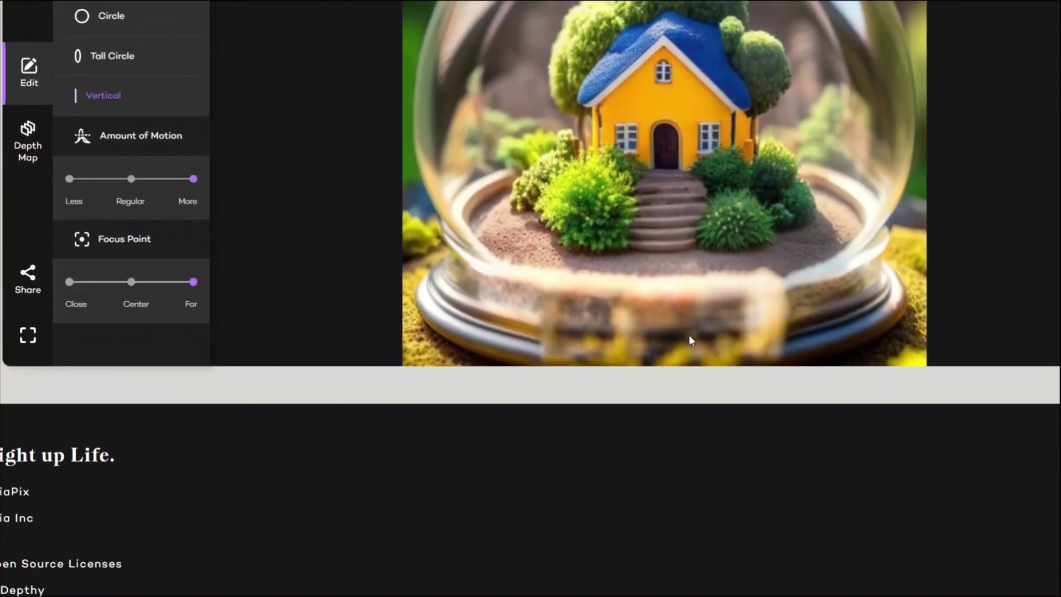
scroll(688, 334, up, 4)
click(127, 195)
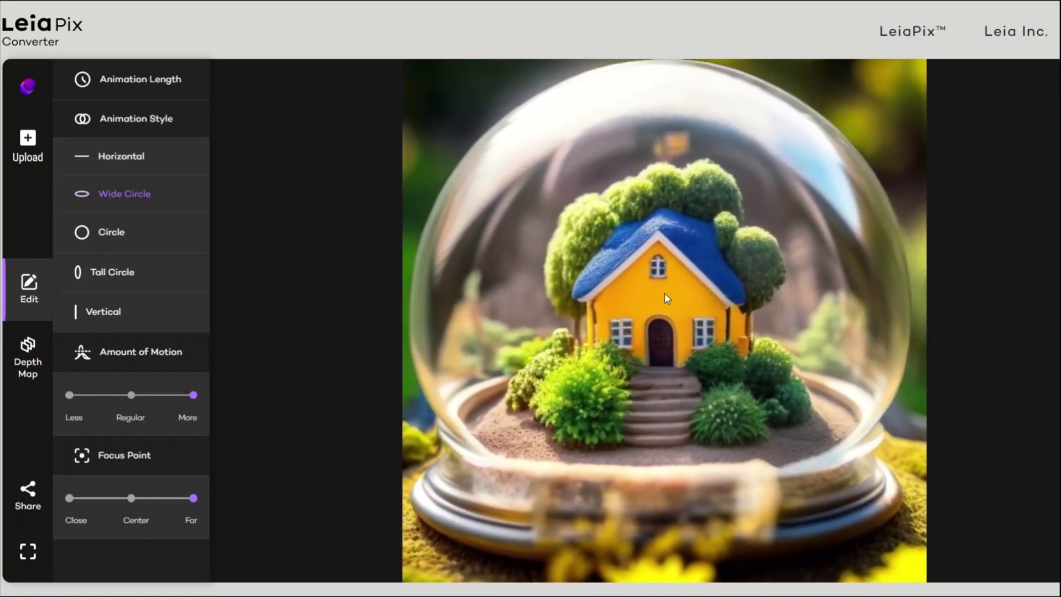
Give the redhead portrait Regular motion and Vertical style, then open the file picker
click(131, 395)
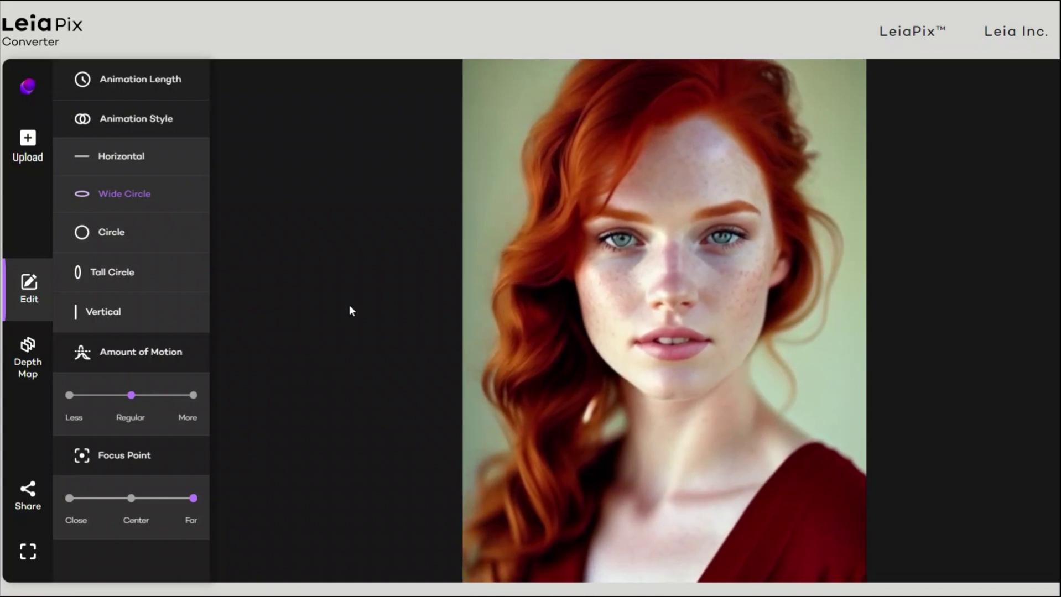
click(111, 313)
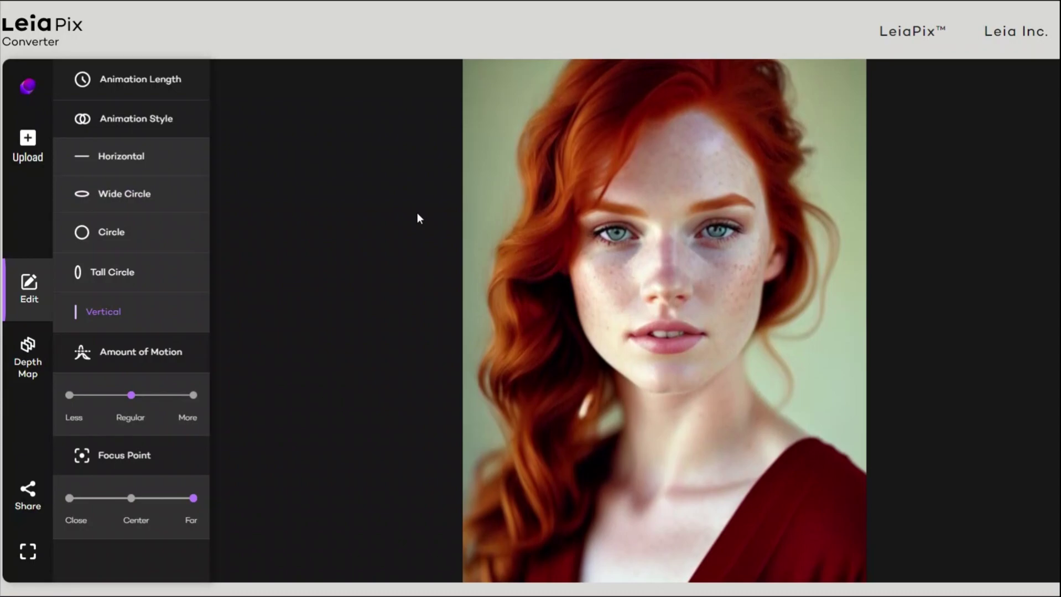
click(27, 145)
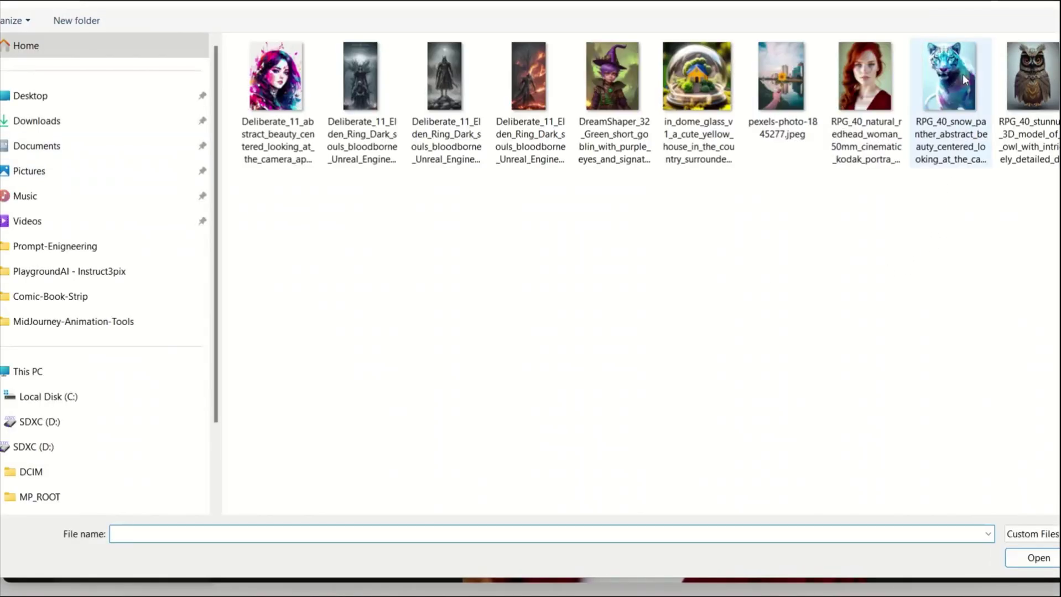
Load and preview the sunflower cityscape photo, then reopen the file picker
double_click(280, 83)
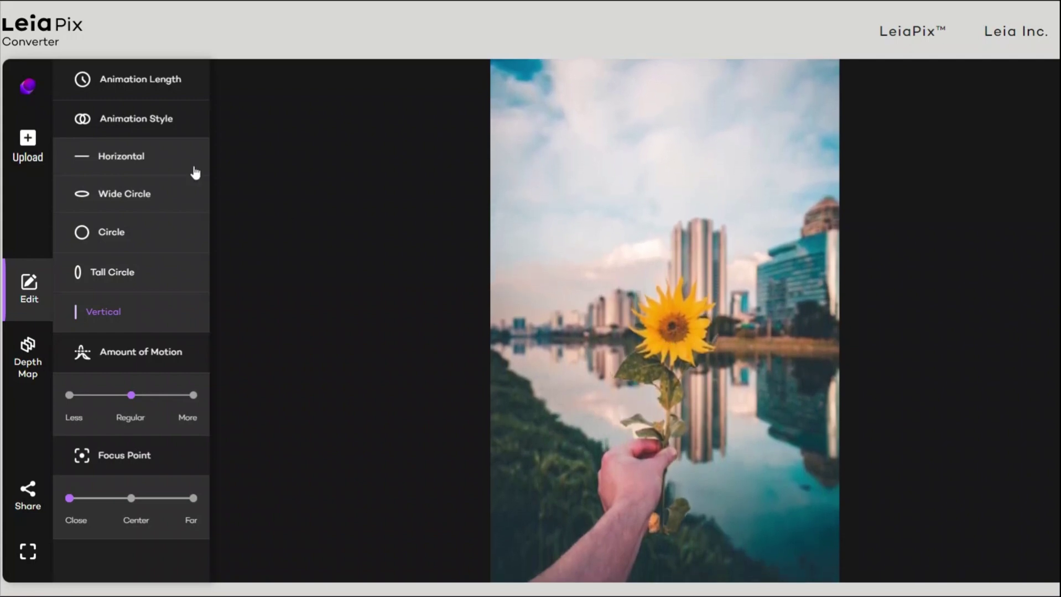
click(49, 155)
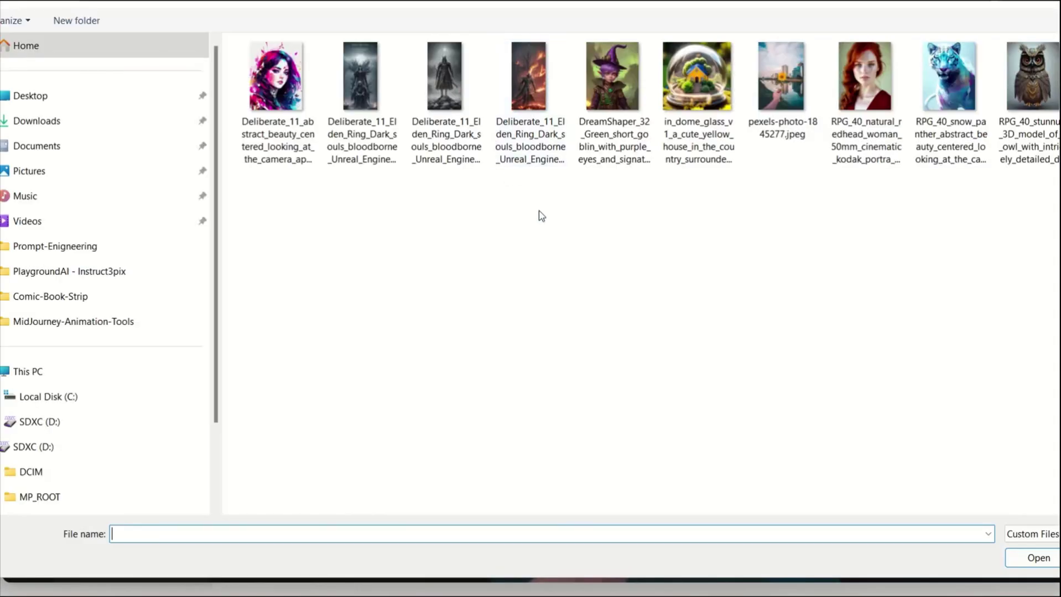
Load the Elden Ring fiery knight image and open its Depth Map editor
double_click(529, 88)
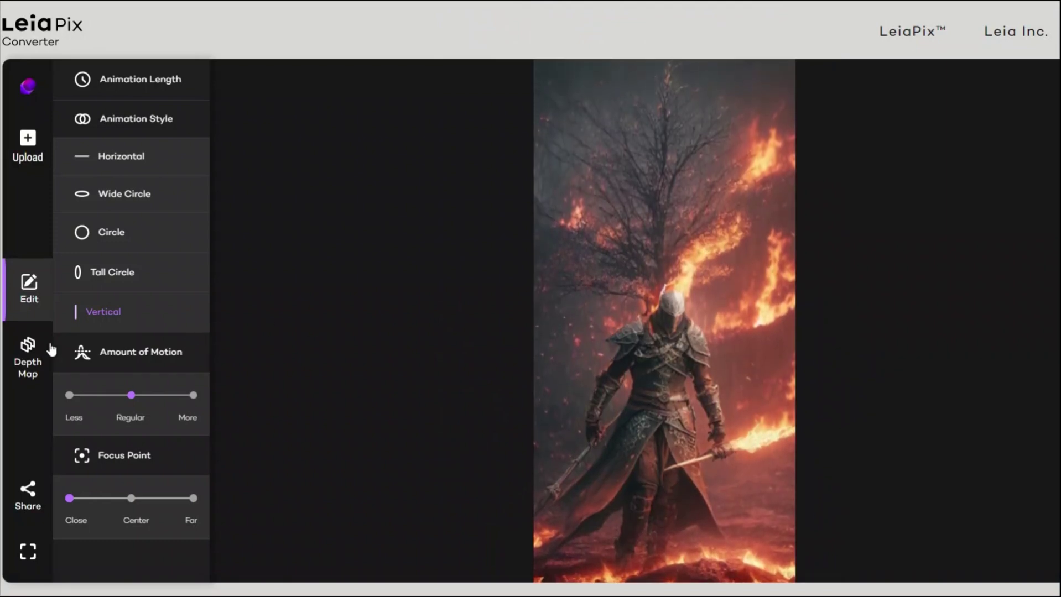
click(28, 348)
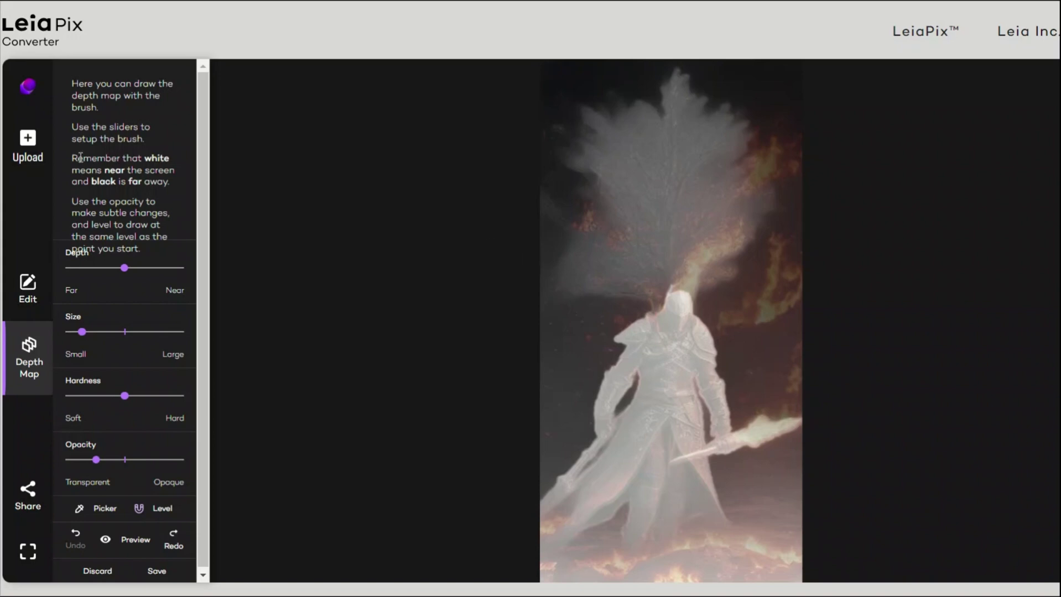
drag(77, 158, 160, 181)
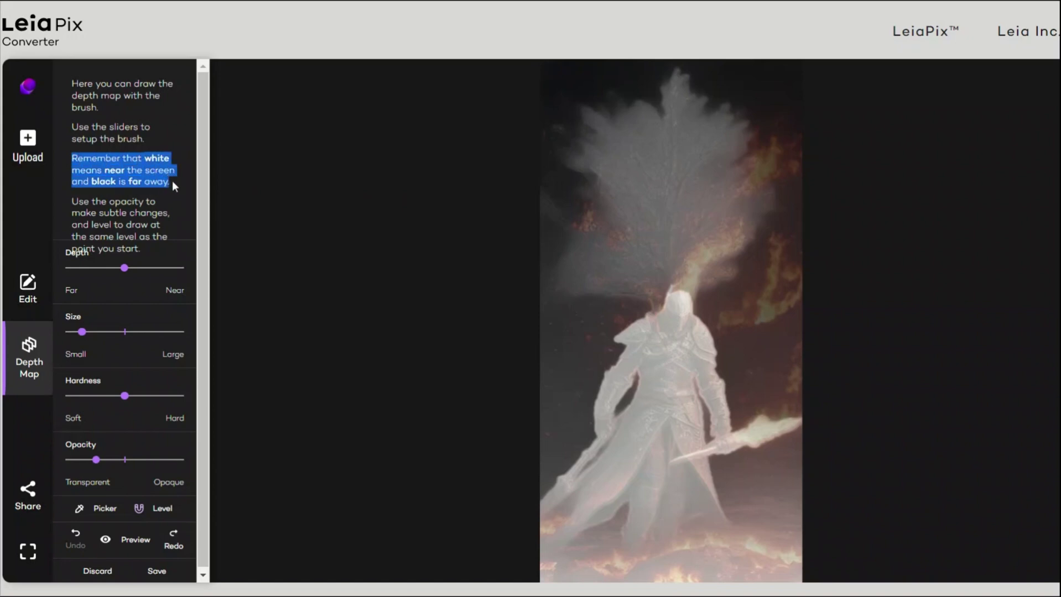
click(155, 209)
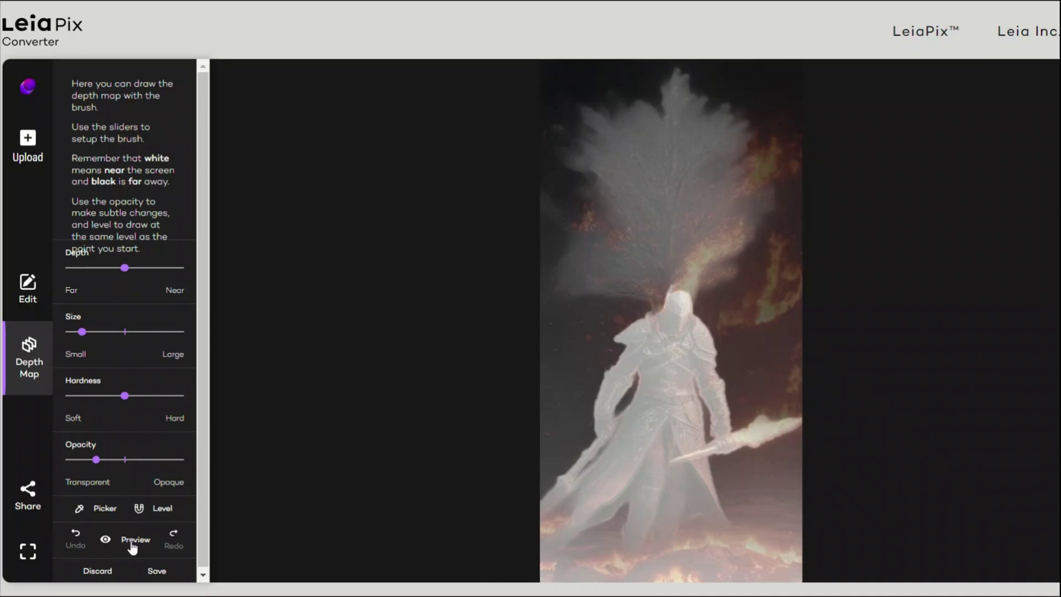
click(135, 545)
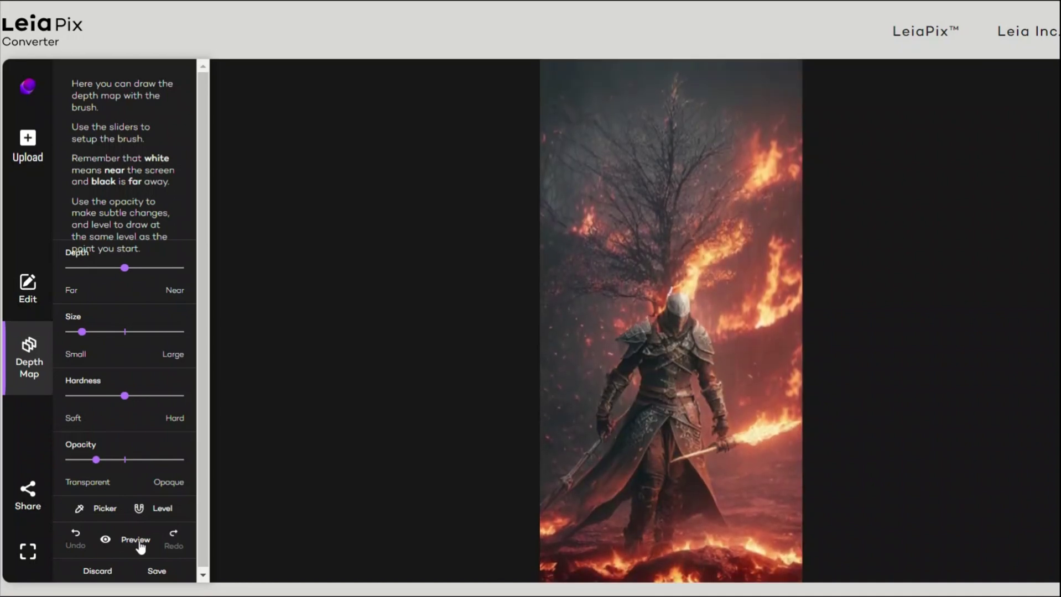
click(140, 547)
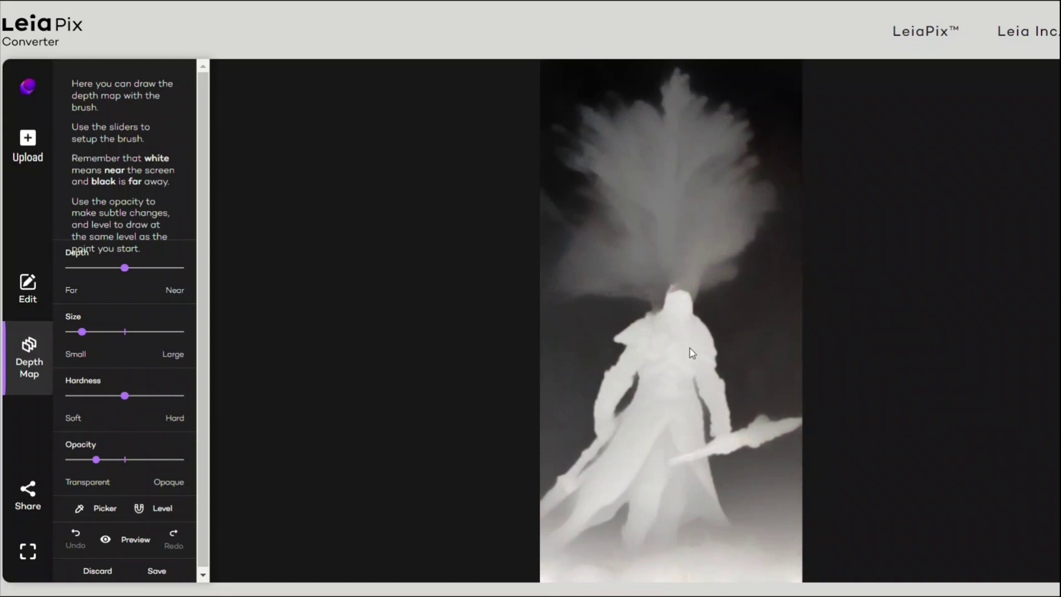
click(136, 541)
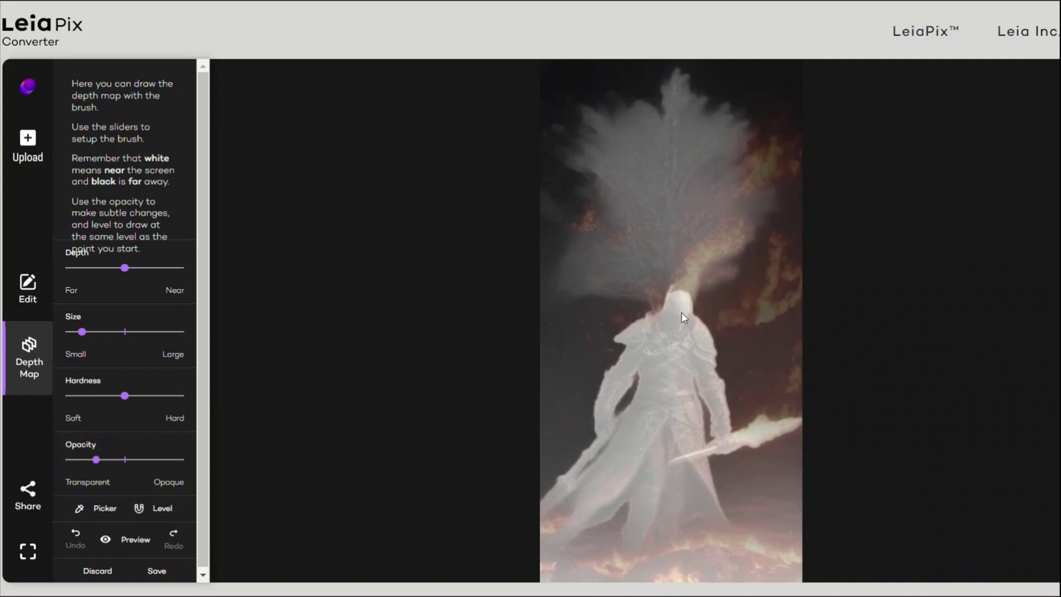
scroll(125, 266, down, 1)
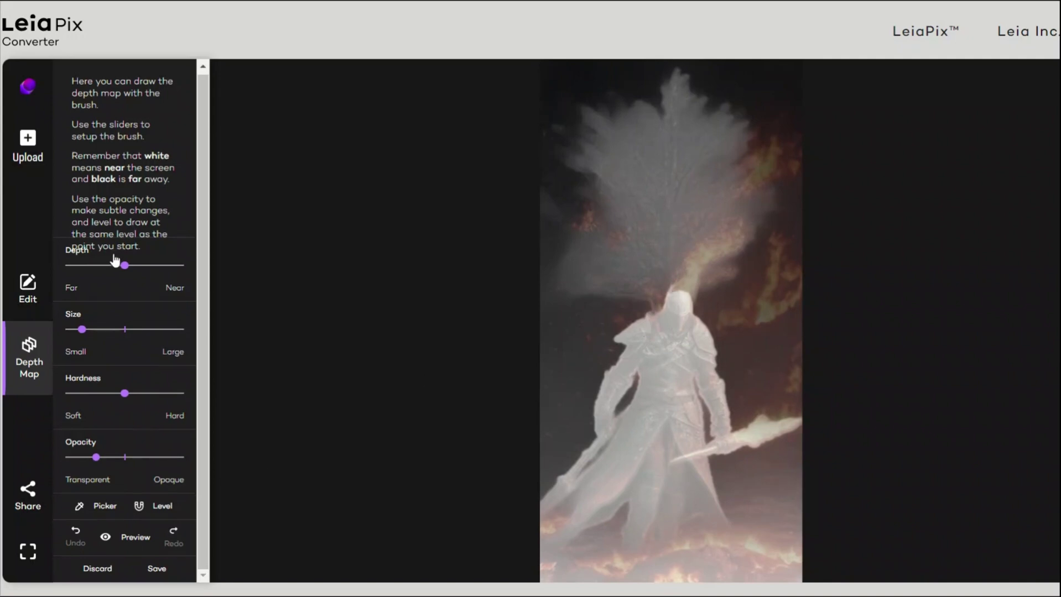
double_click(70, 252)
double_click(157, 156)
triple_click(105, 189)
Enlarge the depth brush and adjust its Depth slider between Far and Middle
click(142, 194)
drag(126, 264, 84, 275)
mouse_move(82, 330)
mouse_down()
mouse_move(109, 331)
mouse_move(82, 330)
mouse_up()
drag(86, 262, 123, 265)
Undo a test stroke, set Depth to fully Far, and paint the helmet dark
click(668, 316)
key(ctrl+z)
drag(125, 267, 73, 267)
mouse_move(691, 303)
mouse_down()
mouse_move(672, 301)
mouse_move(678, 326)
mouse_move(686, 310)
mouse_move(667, 316)
mouse_move(680, 328)
mouse_move(688, 297)
mouse_up()
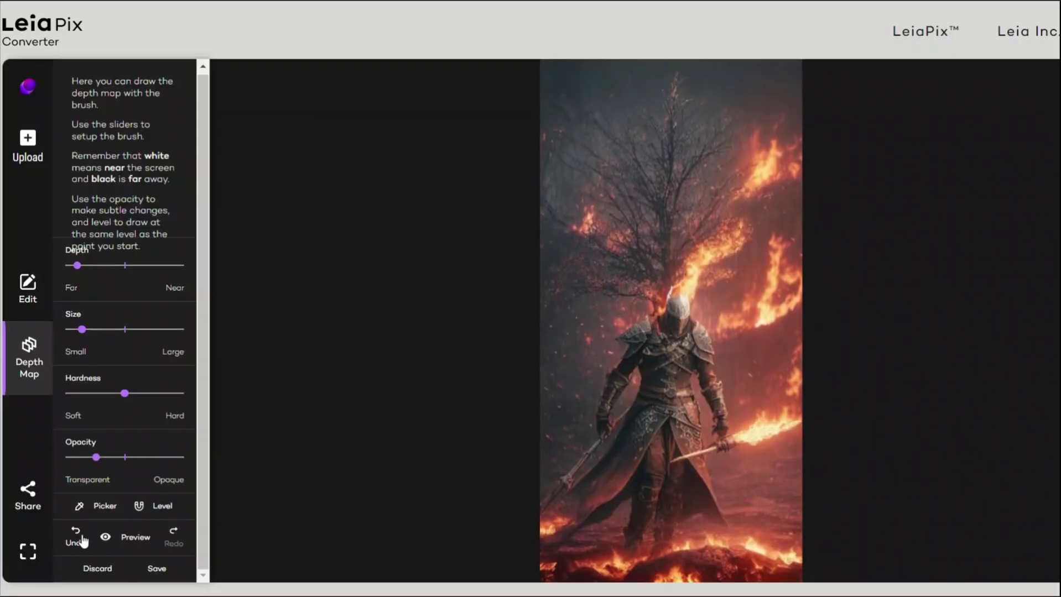
Undo the helmet painting and reopen the depth-map editor
click(88, 540)
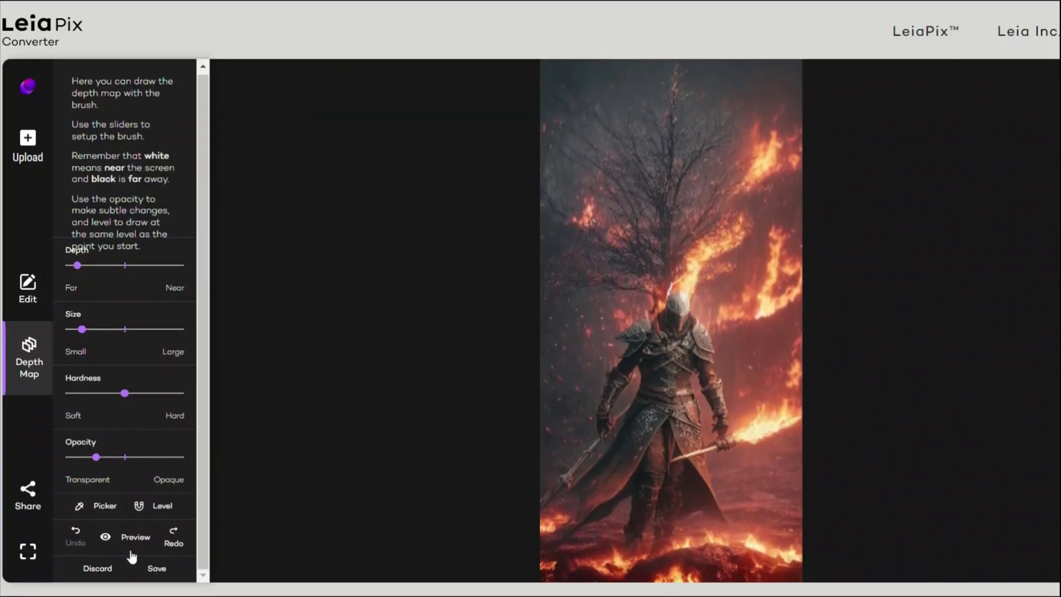
click(156, 568)
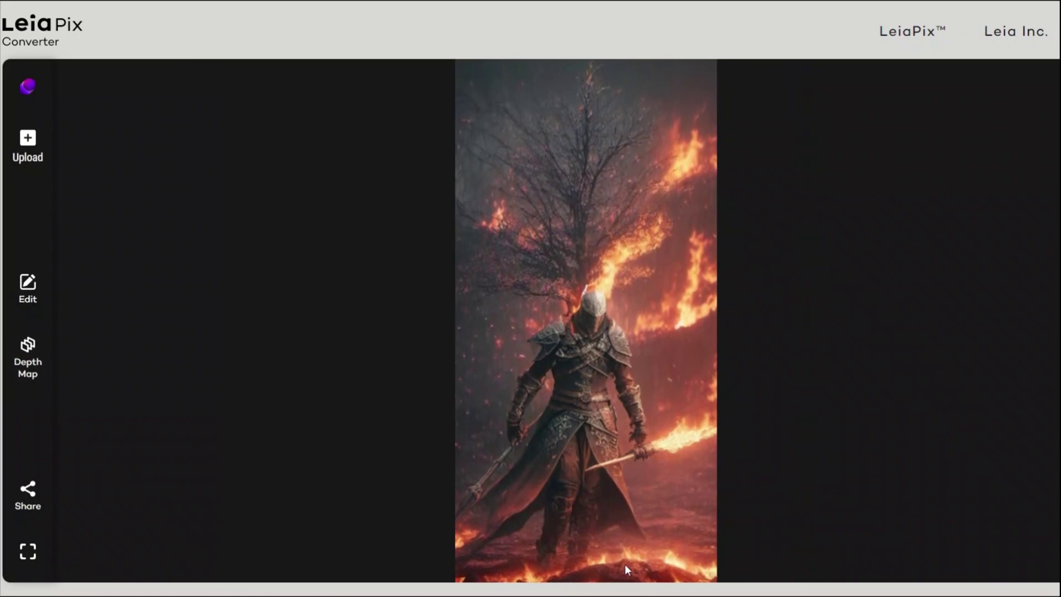
click(39, 362)
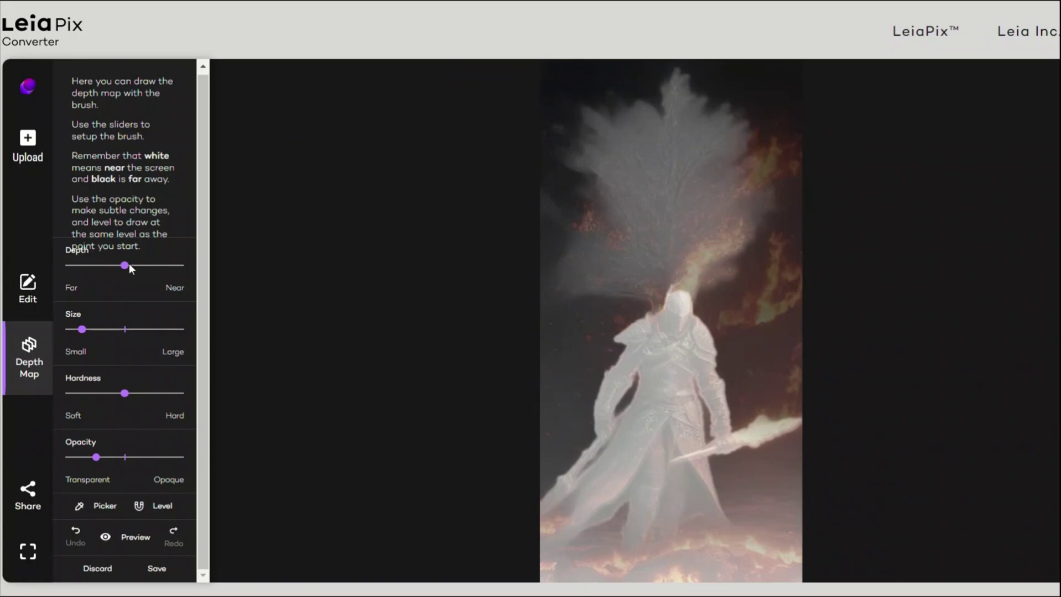
Set the brush to fully Near and Hard, then paint a bright stroke by the feet
drag(126, 264, 180, 265)
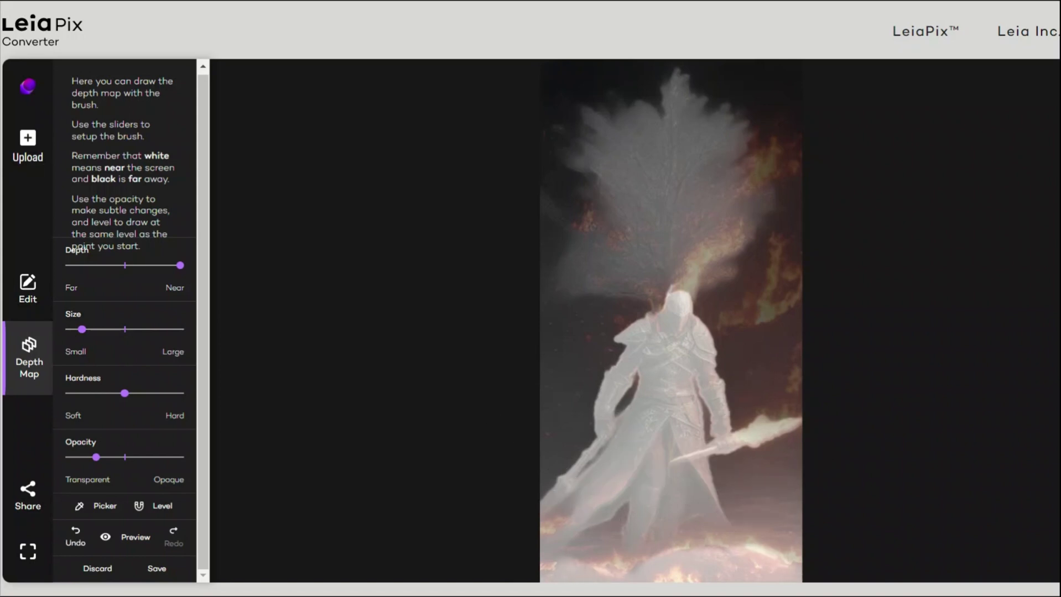
drag(123, 393, 180, 393)
mouse_move(586, 560)
mouse_down()
mouse_move(561, 559)
mouse_move(797, 556)
mouse_up()
Sample a dark depth and paint it from the knight's helmet up into the smoke, then preview
click(133, 538)
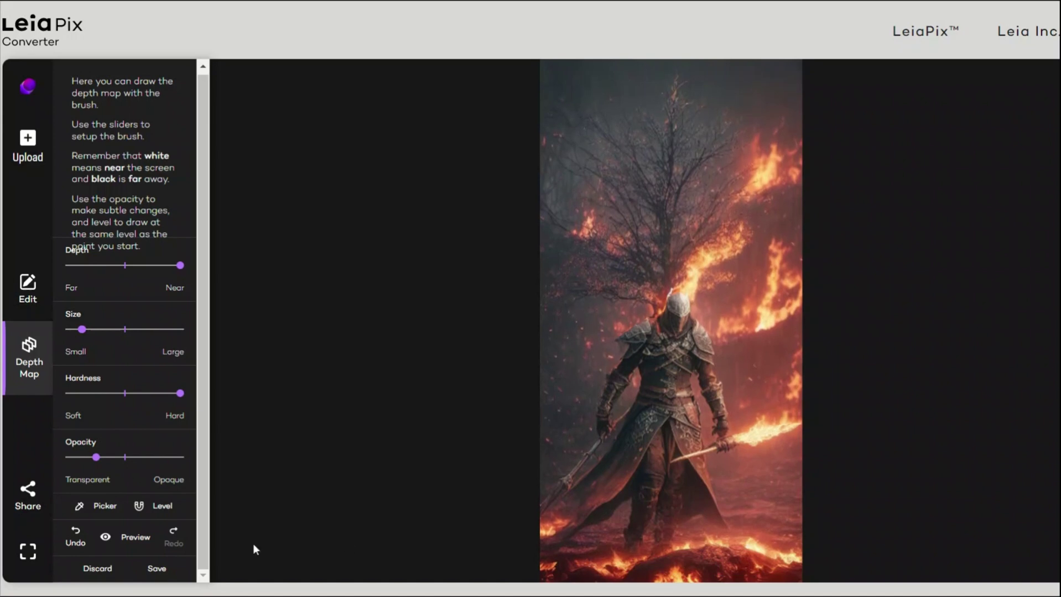
click(106, 509)
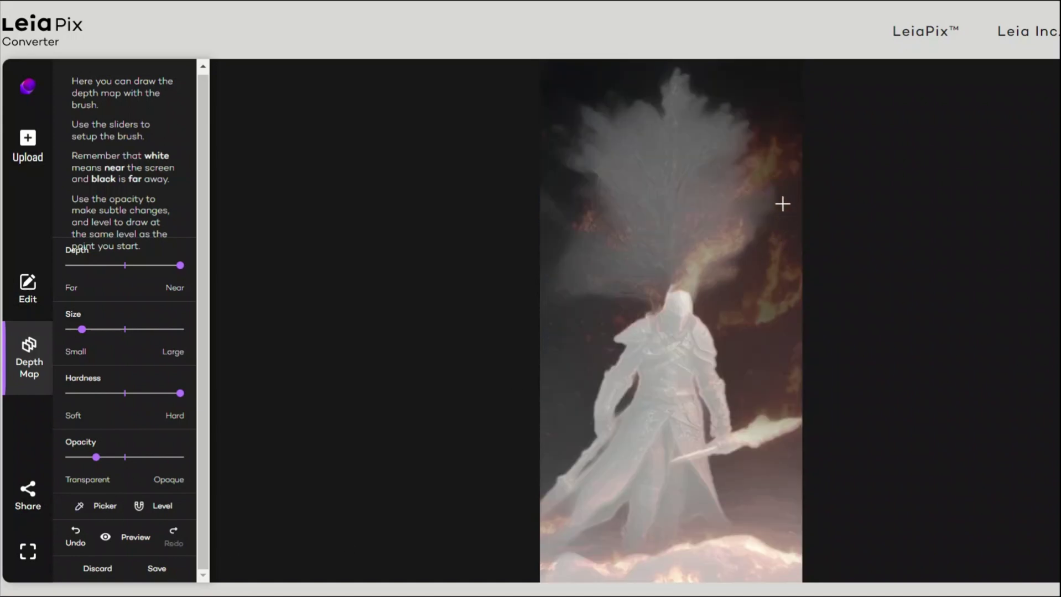
click(776, 263)
drag(685, 292, 751, 214)
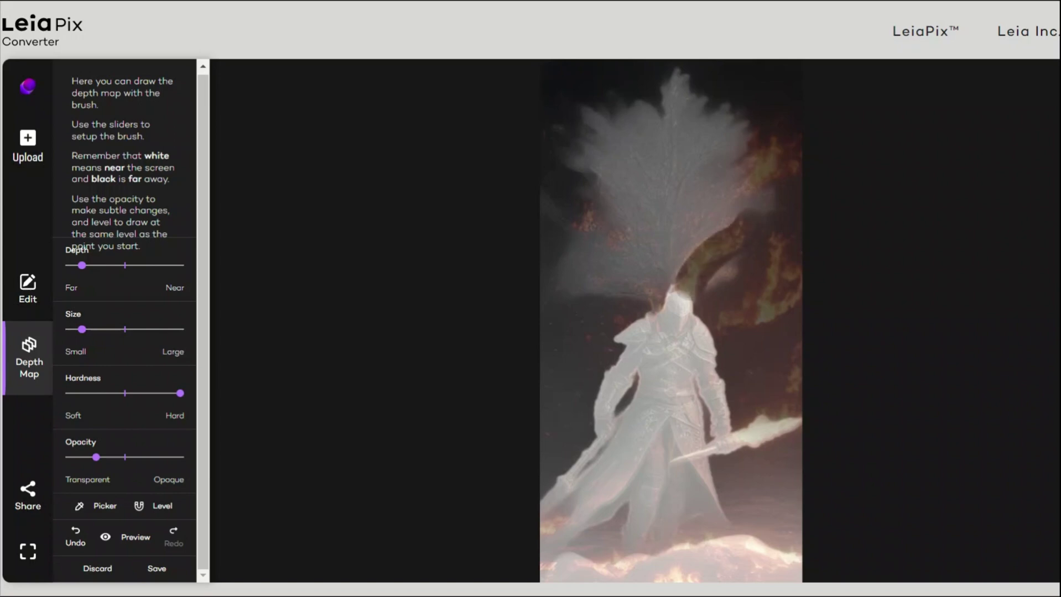
drag(693, 269, 704, 250)
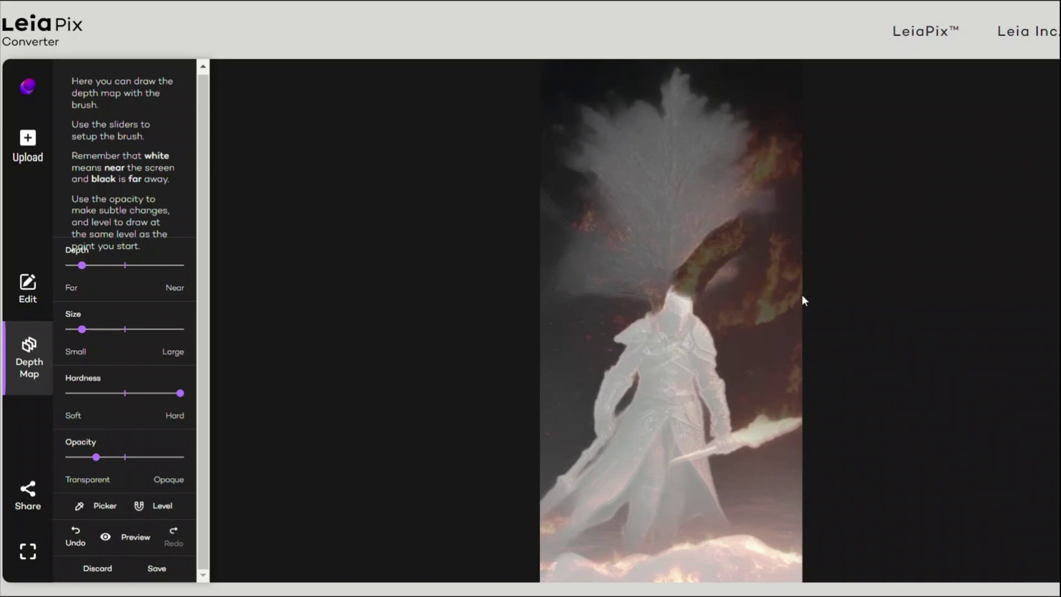
click(116, 540)
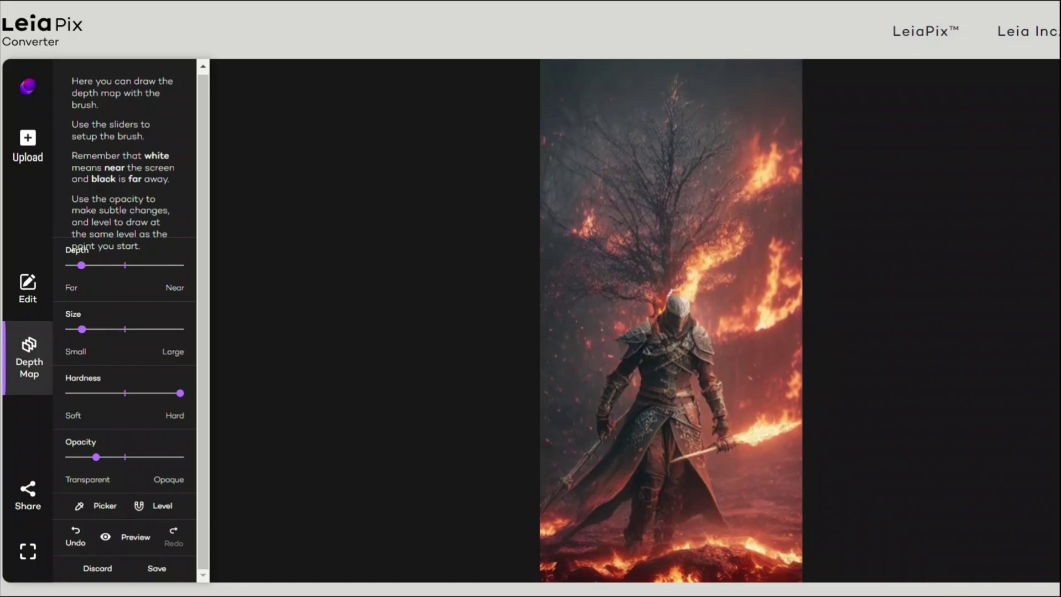
Save the depth edits, set the Tall Circle animation style, and export the knight animation
click(157, 570)
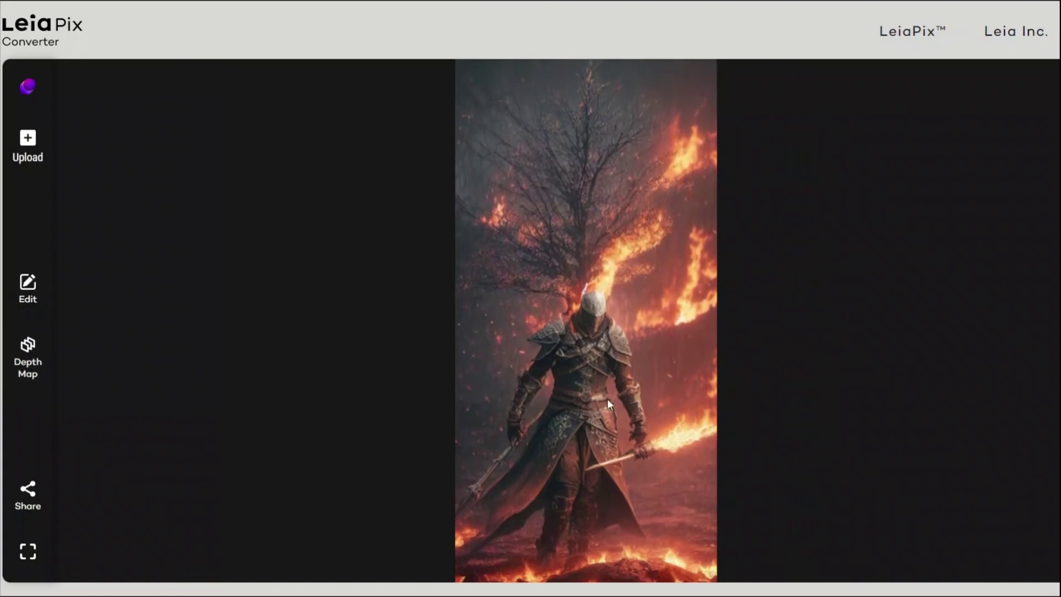
click(28, 287)
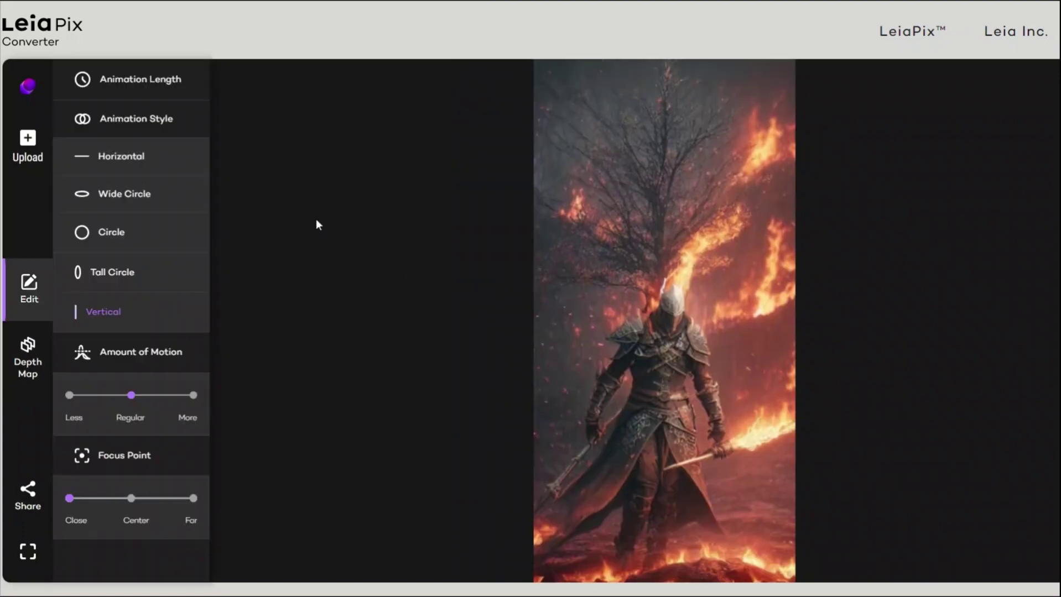
click(122, 272)
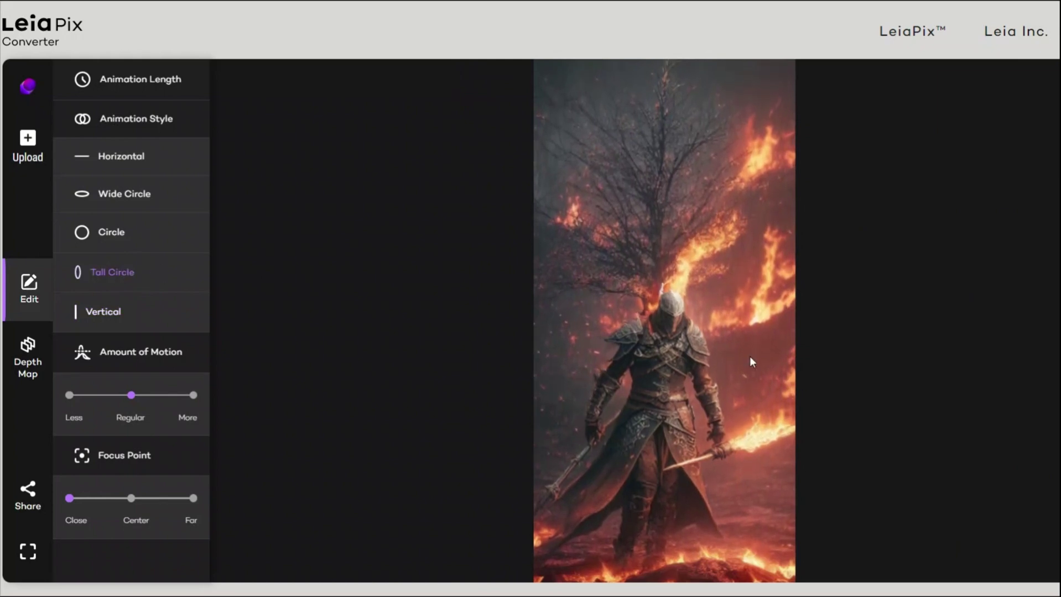
click(110, 233)
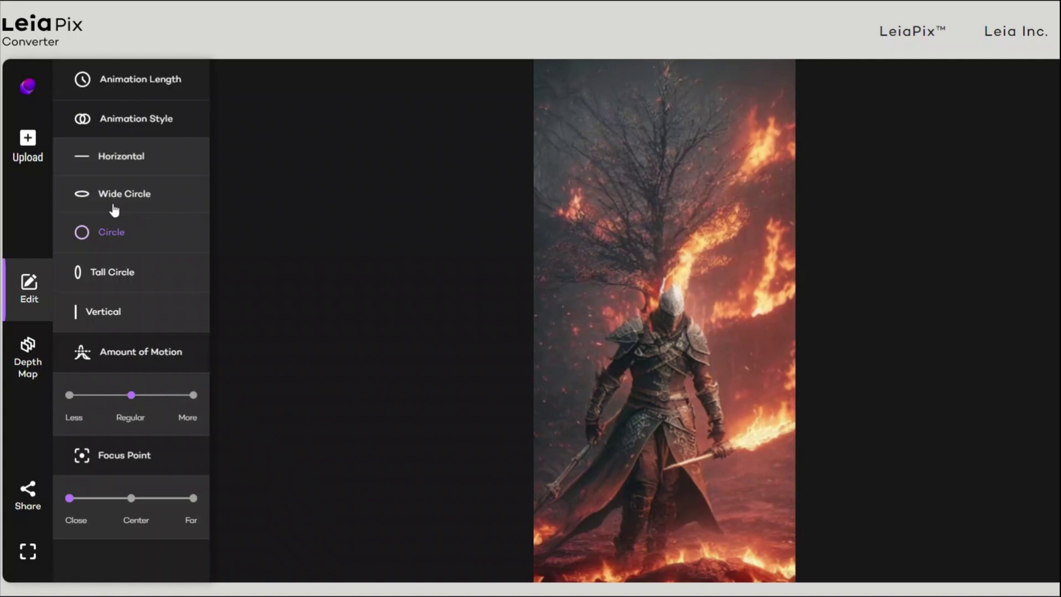
click(113, 272)
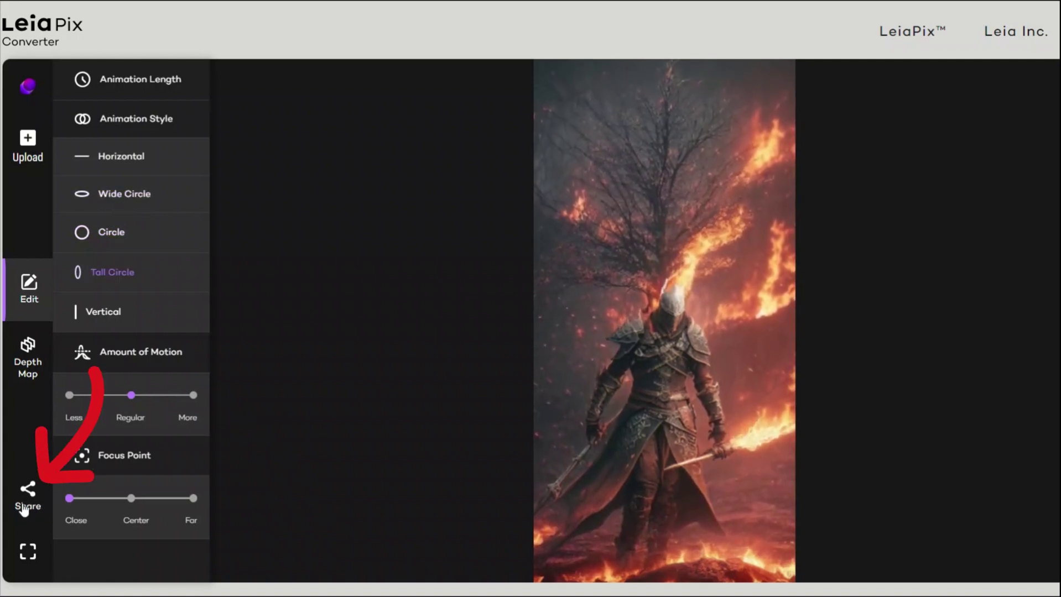
click(25, 504)
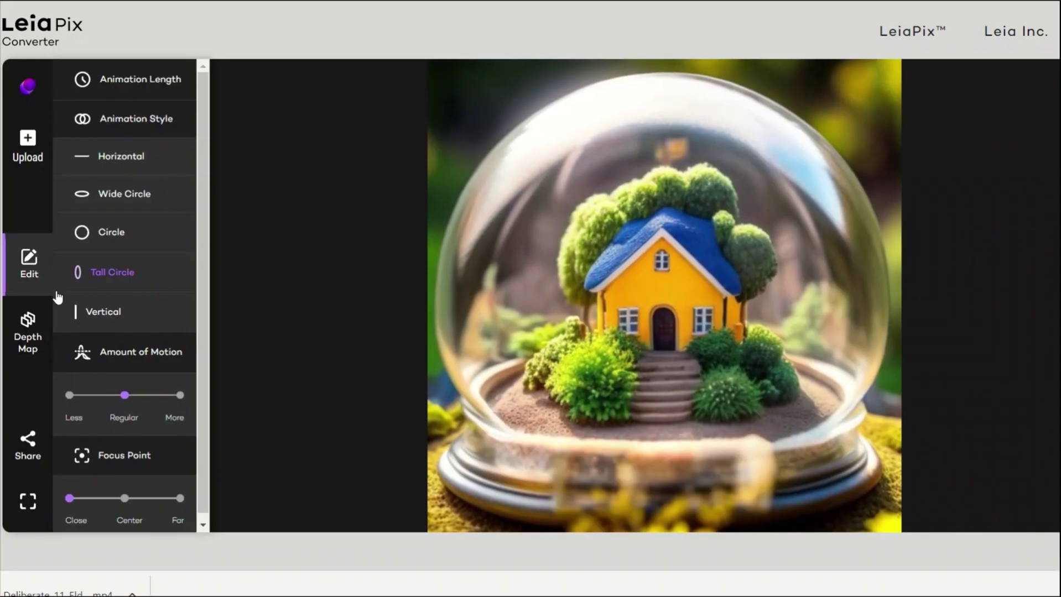
Open the snow globe's depth map and compare it against the colour preview, ending on the depth map
click(27, 331)
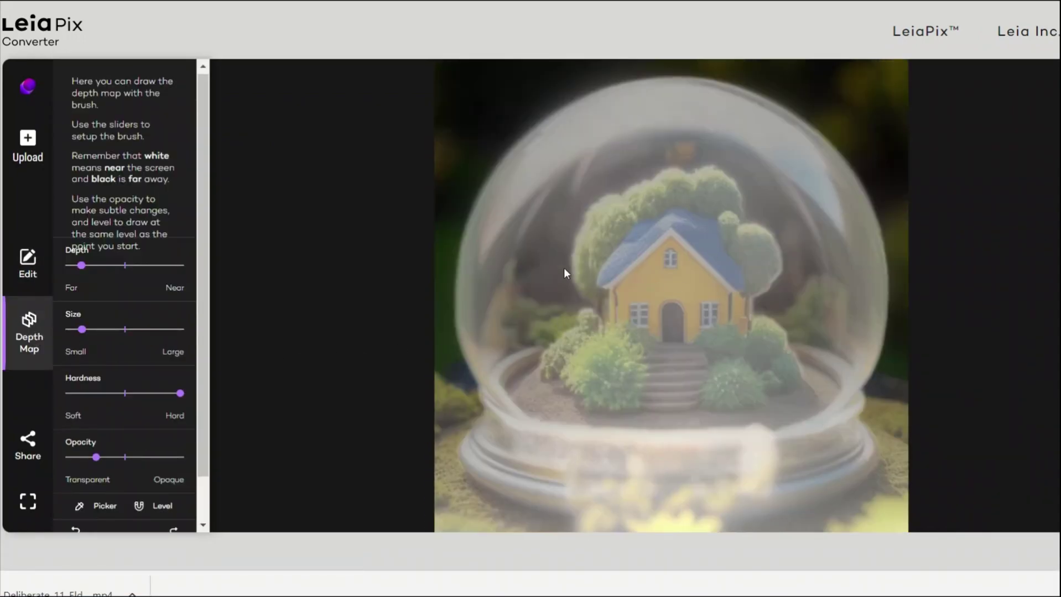
scroll(119, 509, down, 1)
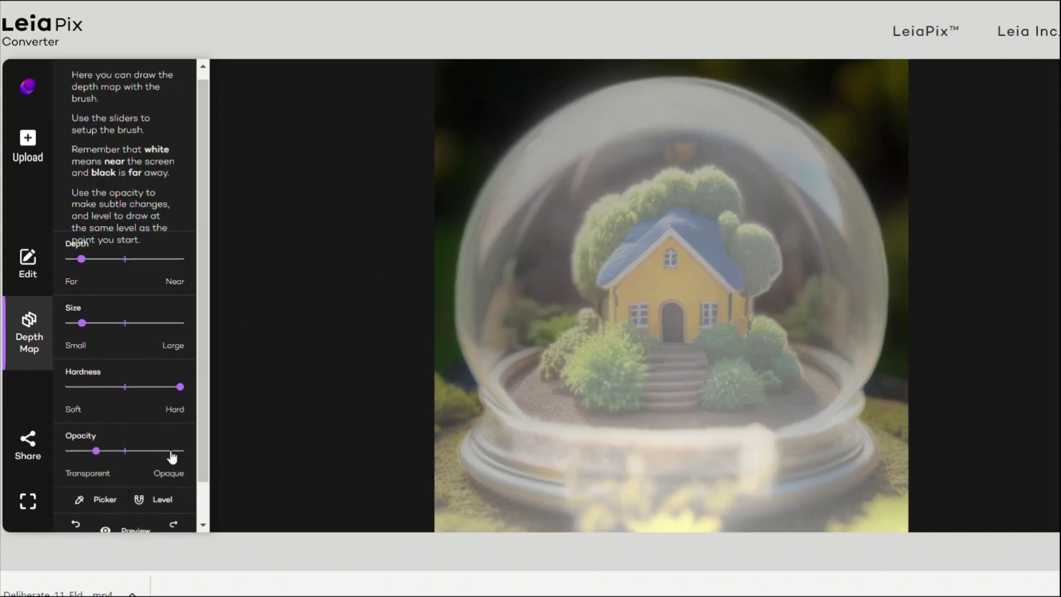
click(132, 489)
click(131, 489)
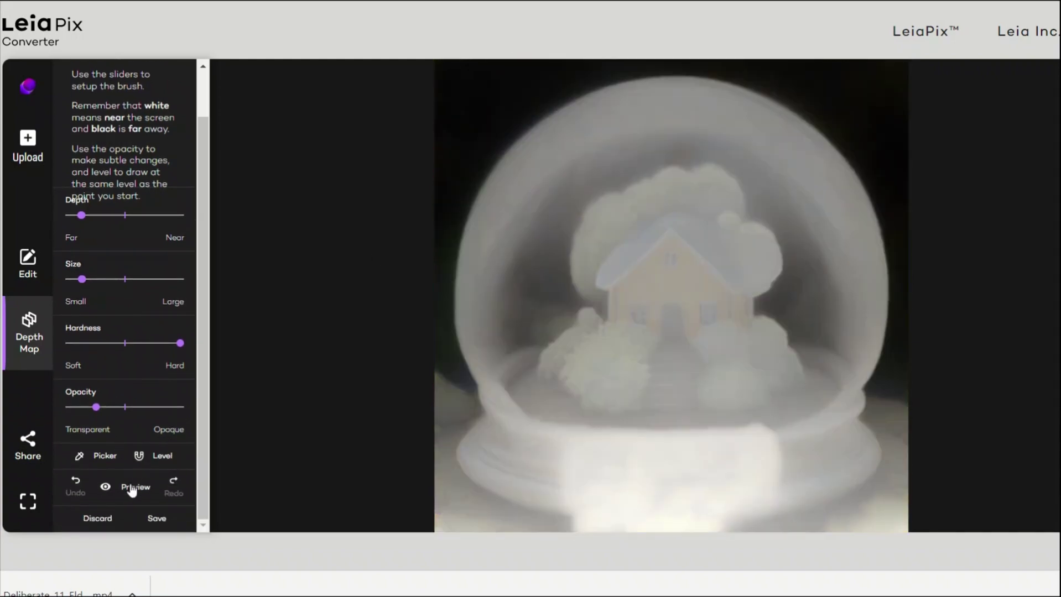
click(132, 489)
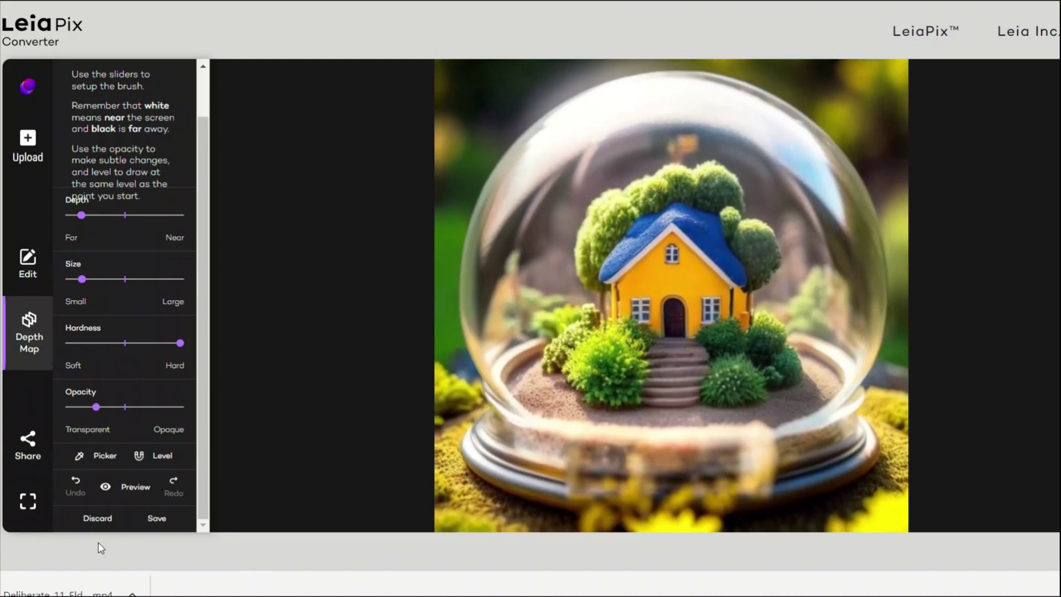
click(135, 484)
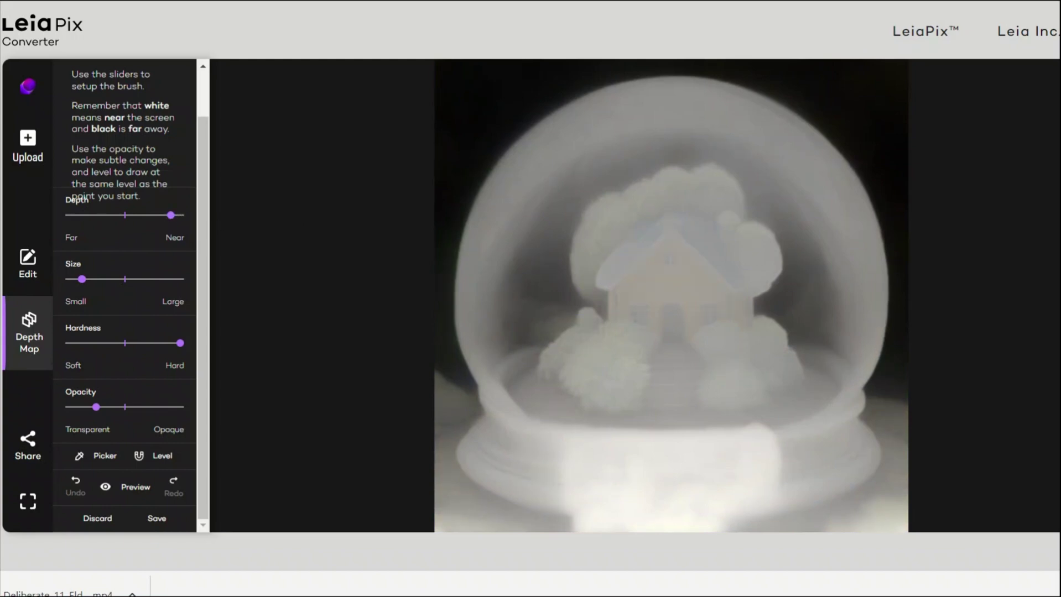
Paint the house's roof and walls white on the depth map, checking each in the 3D preview
mouse_move(621, 265)
mouse_down()
mouse_move(689, 207)
mouse_move(671, 219)
mouse_move(687, 216)
mouse_move(736, 270)
mouse_up()
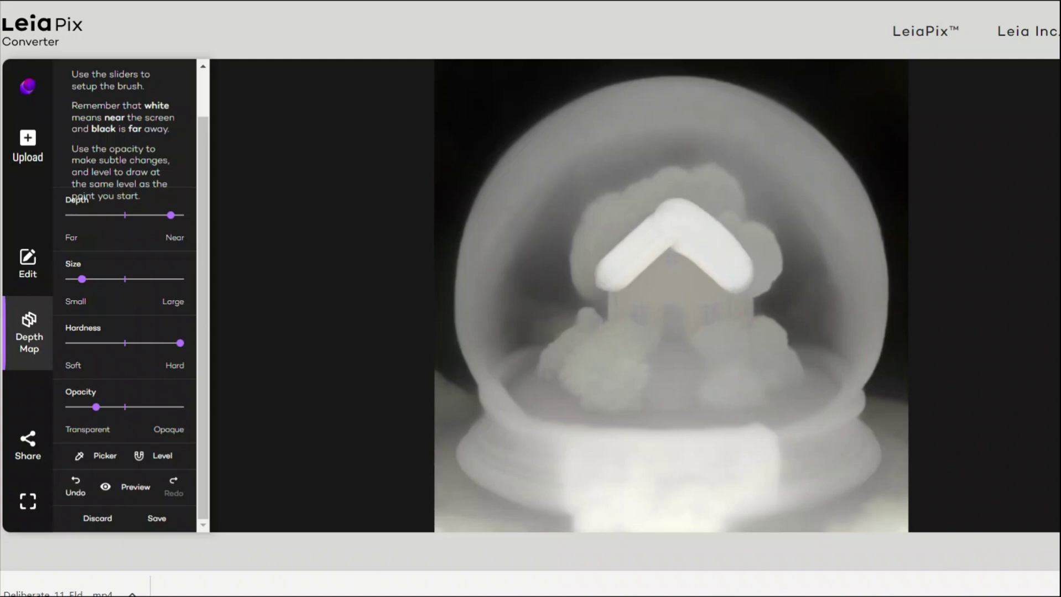
click(134, 489)
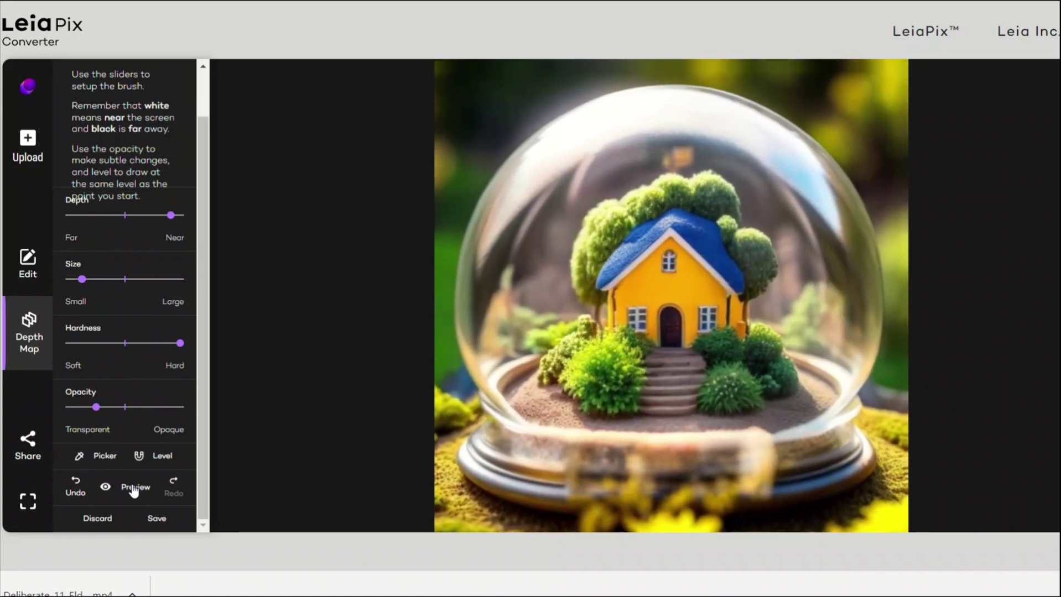
click(133, 490)
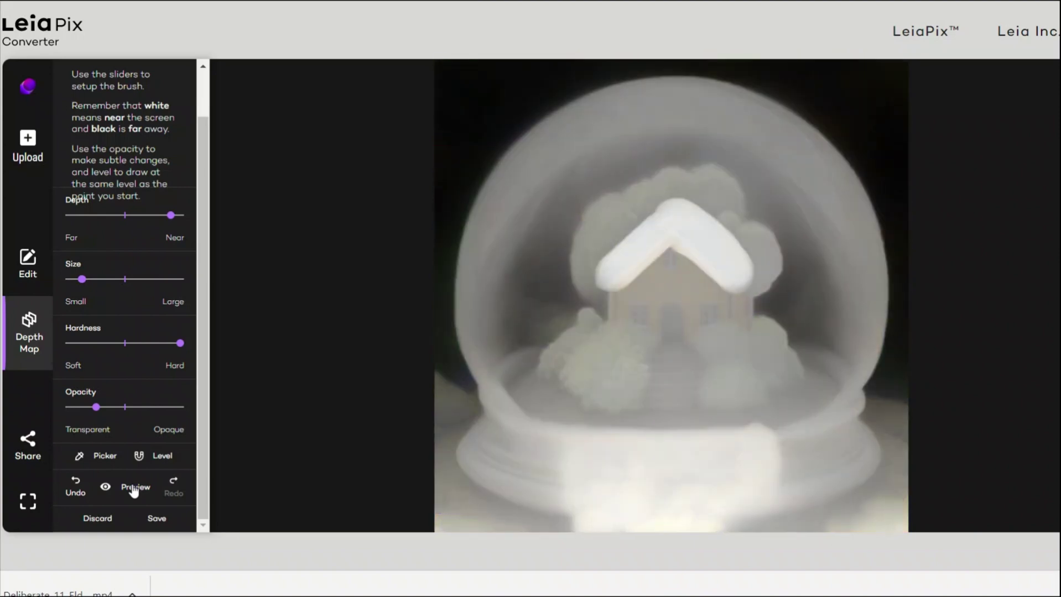
mouse_move(614, 260)
mouse_down()
mouse_move(653, 315)
mouse_move(714, 282)
mouse_move(686, 329)
mouse_up()
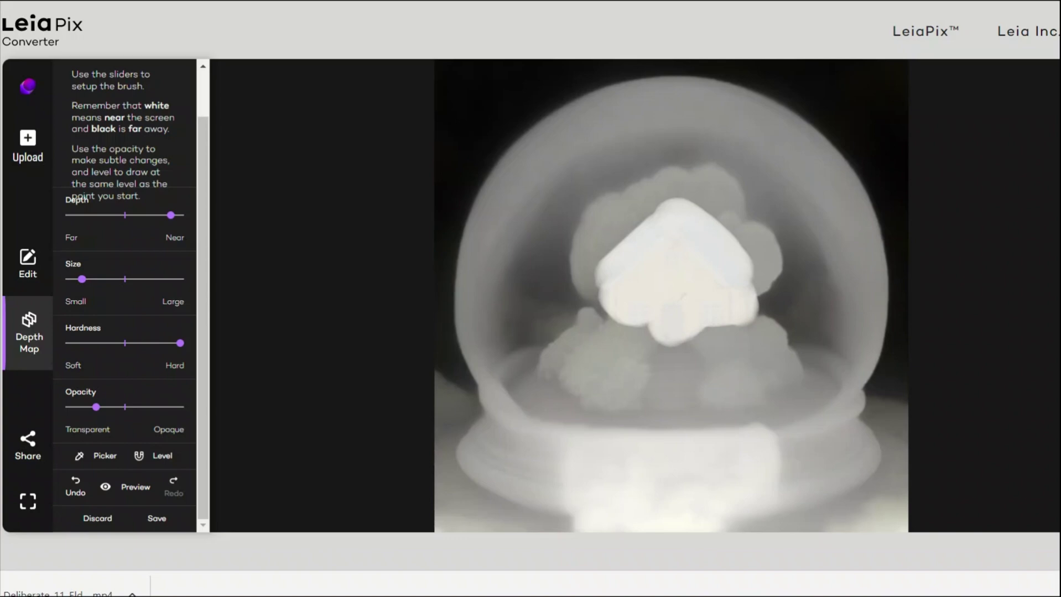
click(130, 494)
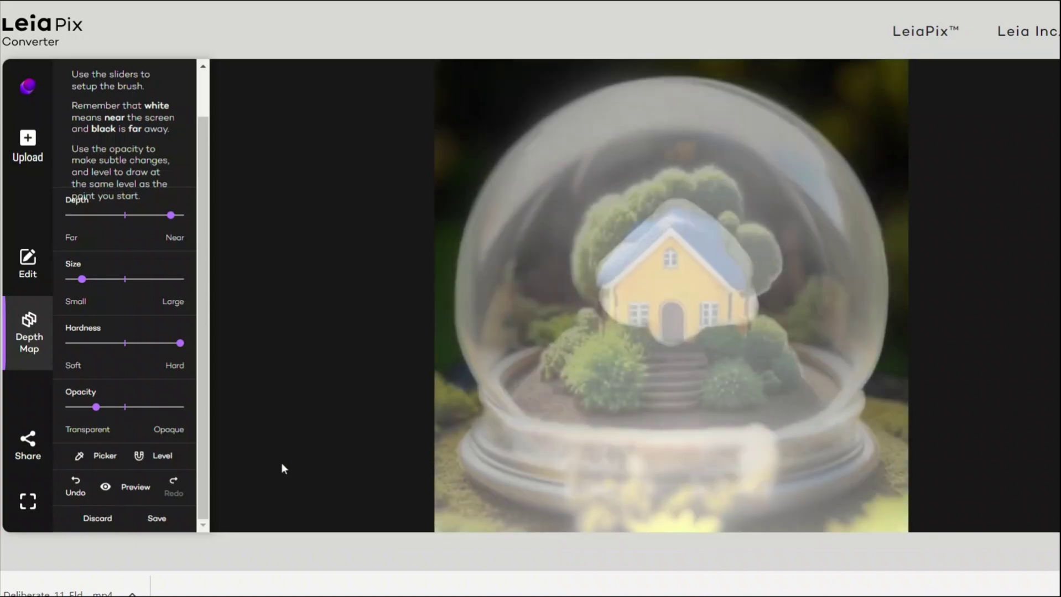
click(148, 494)
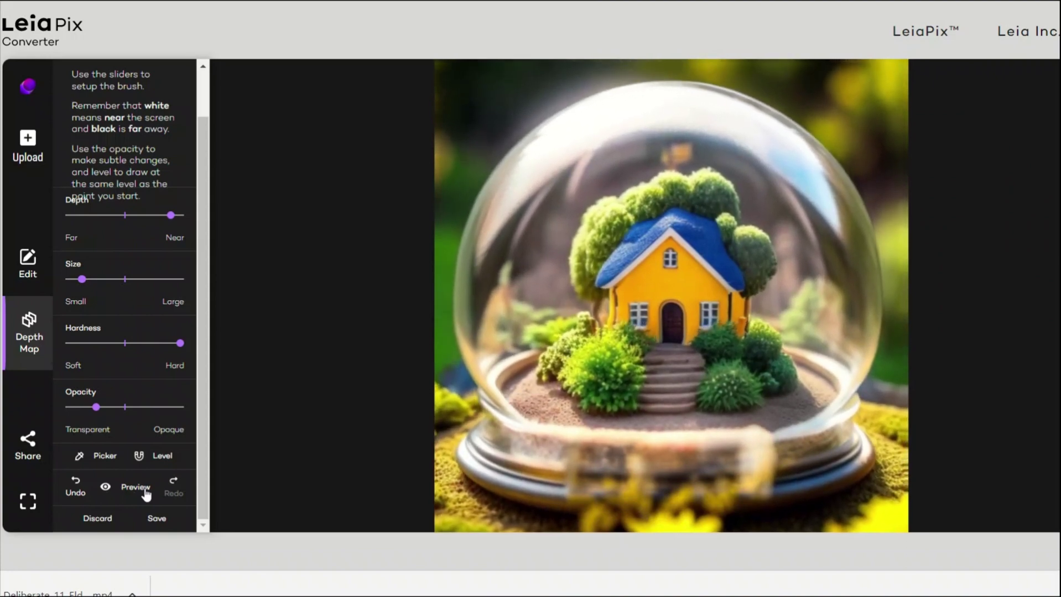
Paint the trees above the house and the bushes below it white, then preview
click(139, 492)
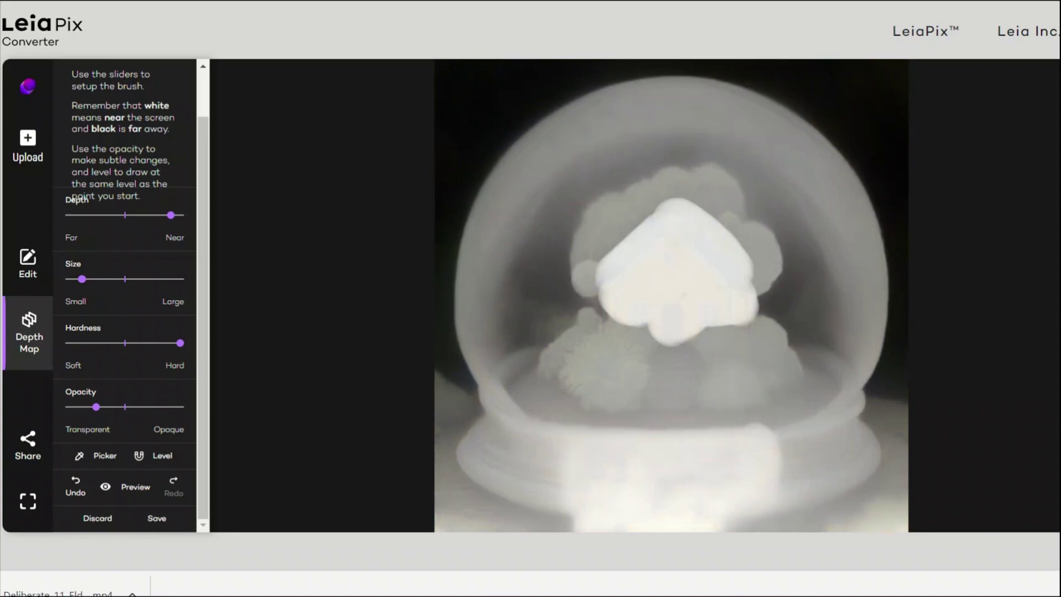
mouse_move(581, 276)
mouse_down()
mouse_move(583, 255)
mouse_move(637, 203)
mouse_move(719, 179)
mouse_move(772, 276)
mouse_up()
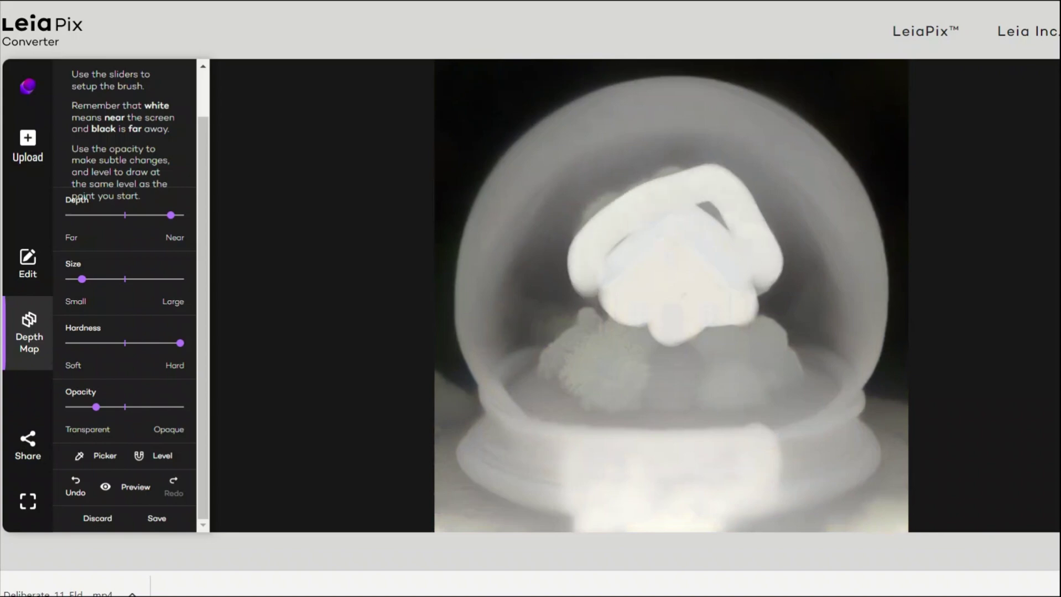
mouse_move(636, 332)
mouse_down()
mouse_move(608, 371)
mouse_move(547, 354)
mouse_up()
mouse_move(713, 382)
mouse_down()
mouse_move(774, 337)
mouse_move(764, 364)
mouse_up()
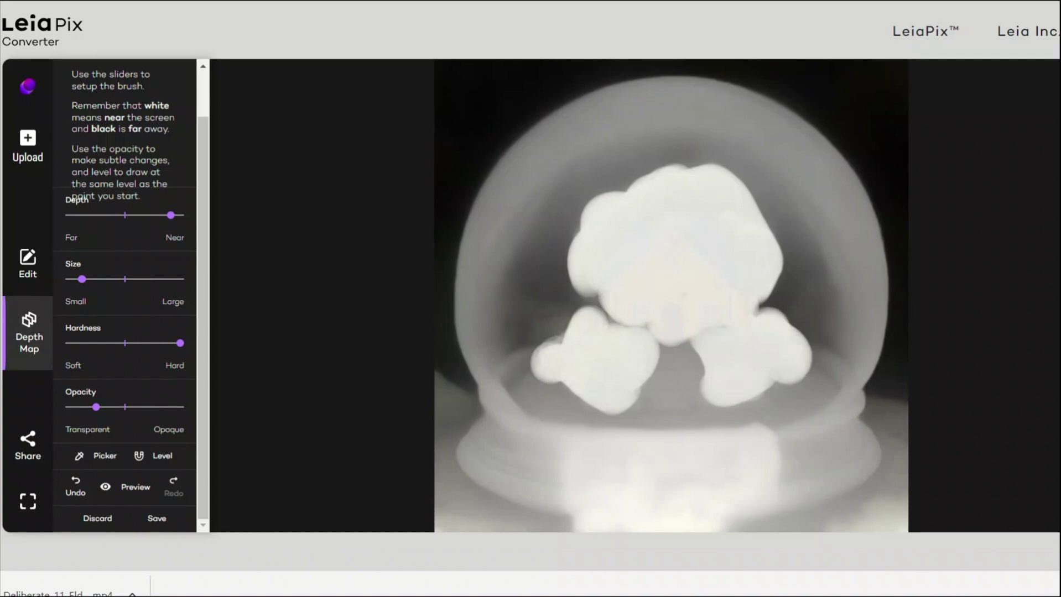
click(136, 487)
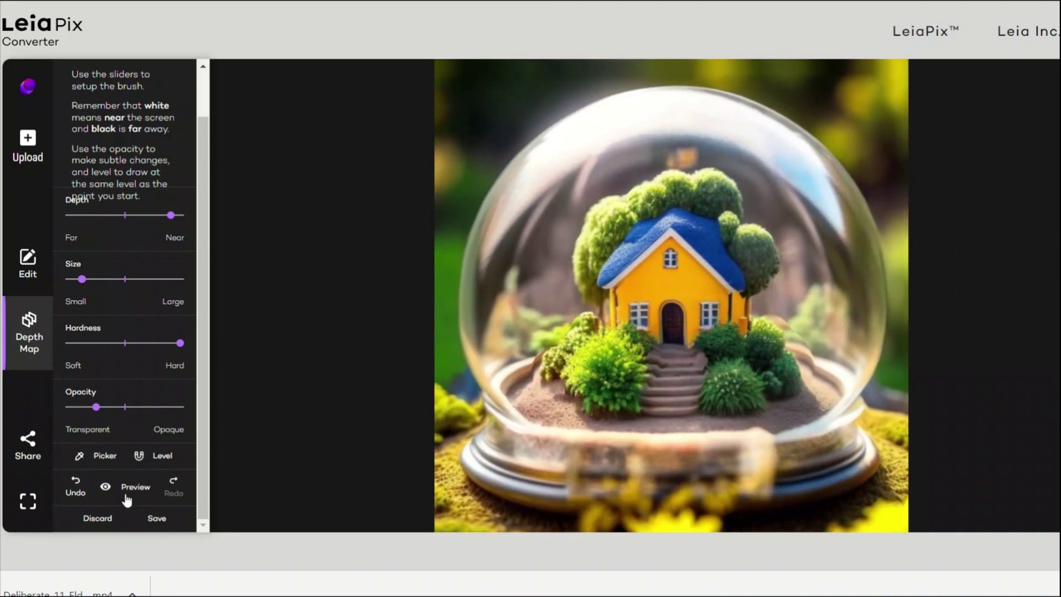
Fill the dark gap between and below the lower bushes with white
click(132, 490)
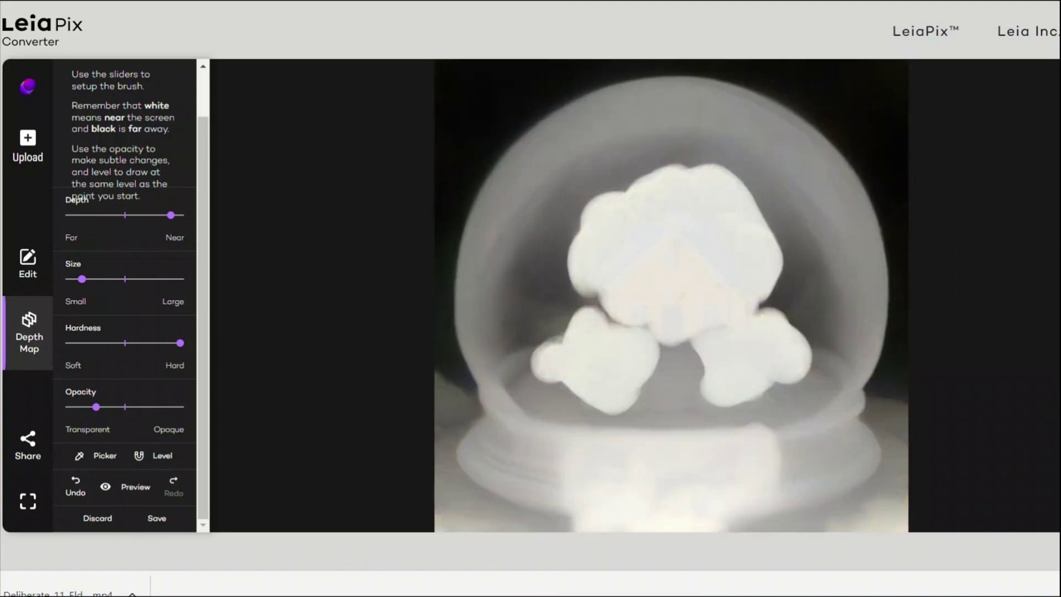
drag(674, 373, 689, 354)
drag(647, 401, 699, 398)
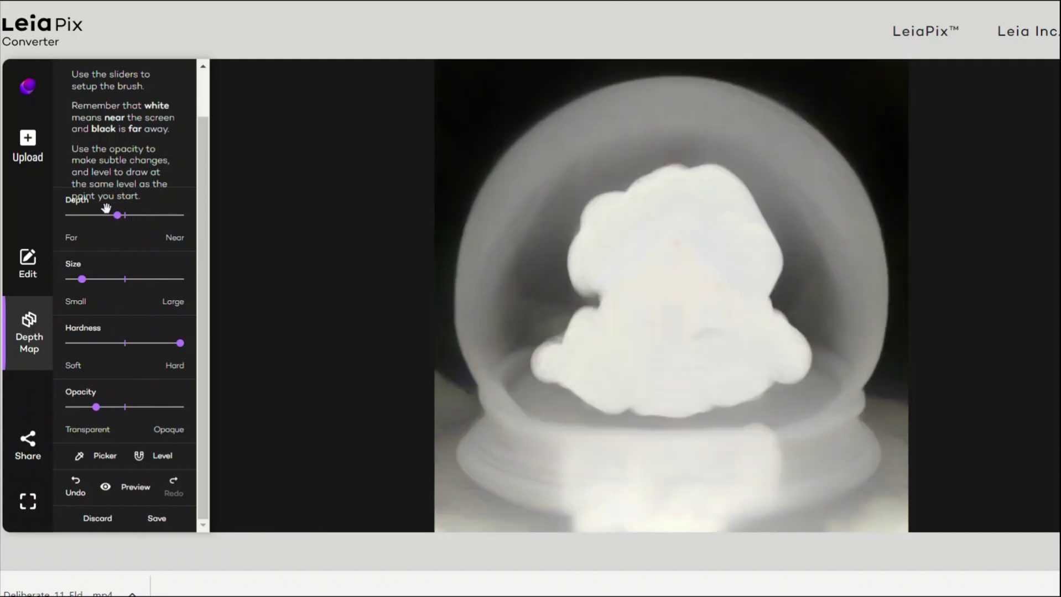
Paint the globe's base with far depth, preview it, and undo the stroke
drag(105, 208, 77, 210)
mouse_move(561, 437)
mouse_down()
mouse_move(561, 525)
mouse_move(719, 514)
mouse_move(752, 476)
mouse_move(598, 442)
mouse_up()
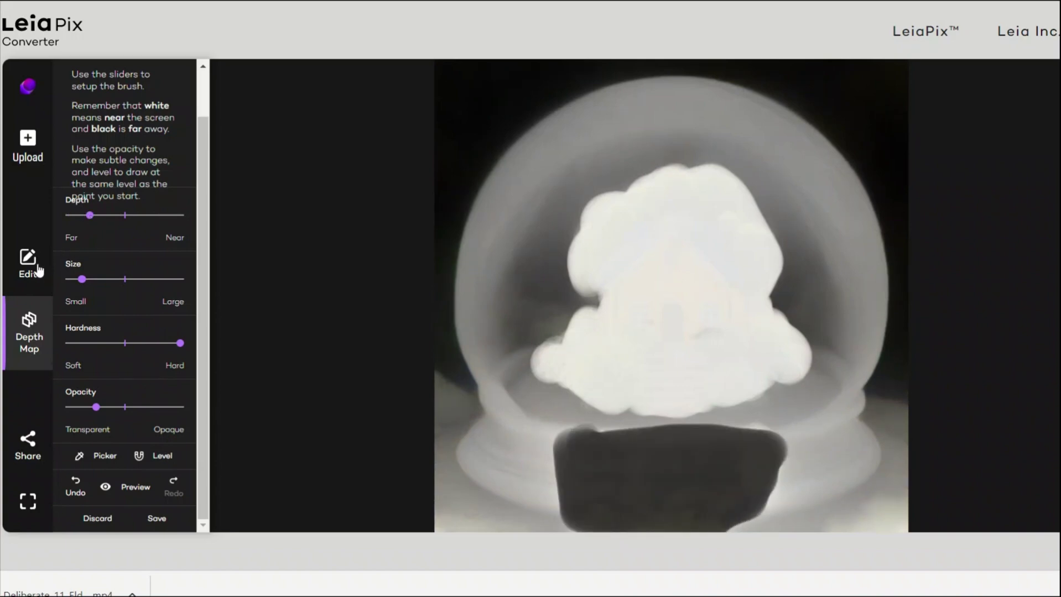
click(123, 489)
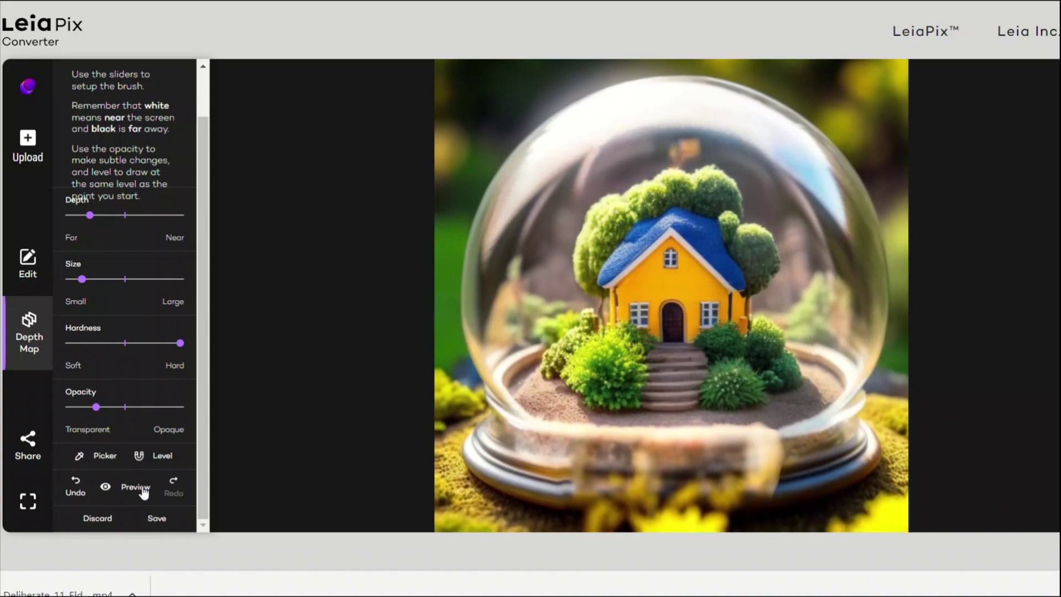
click(76, 486)
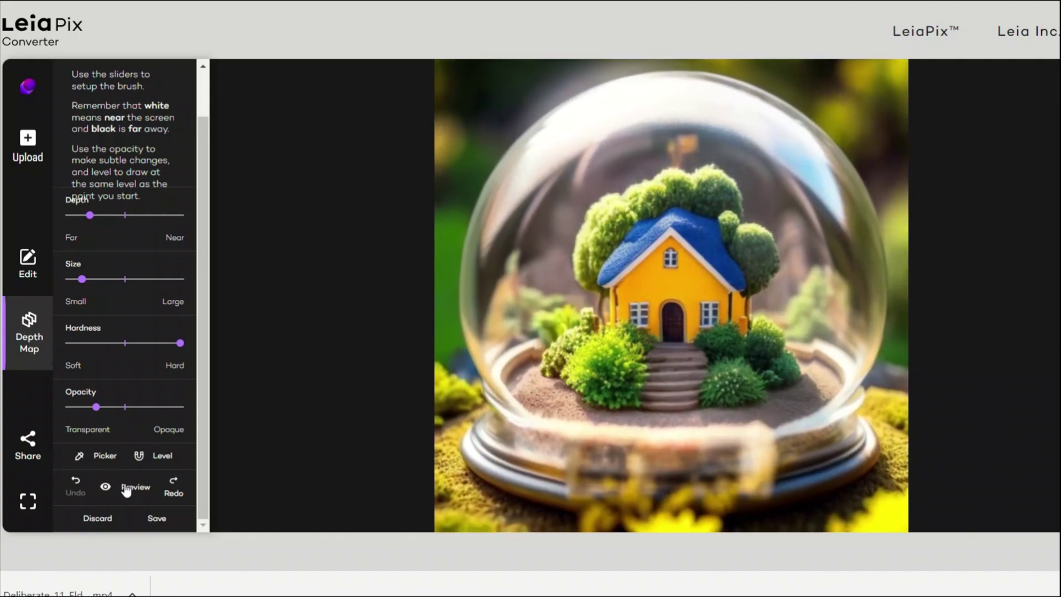
click(156, 518)
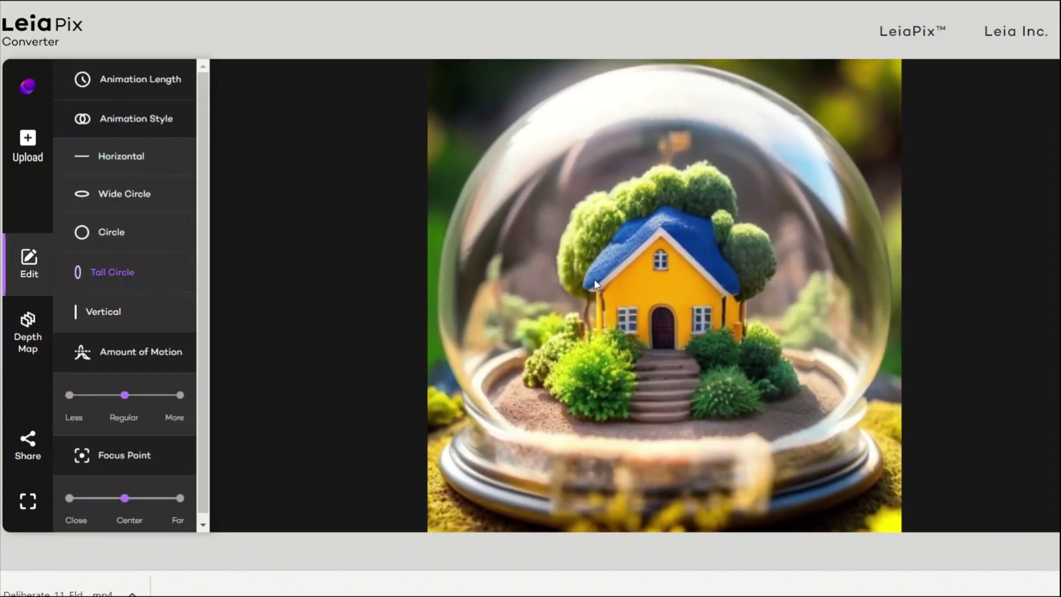
Save the snow-globe house animation to the device as an MP4 file
click(29, 445)
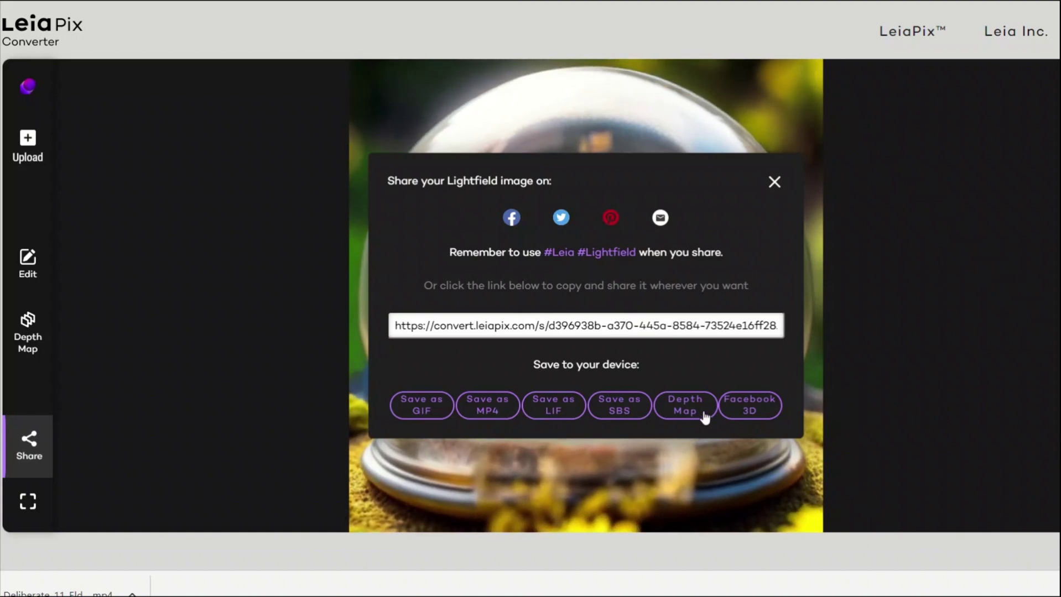
click(490, 412)
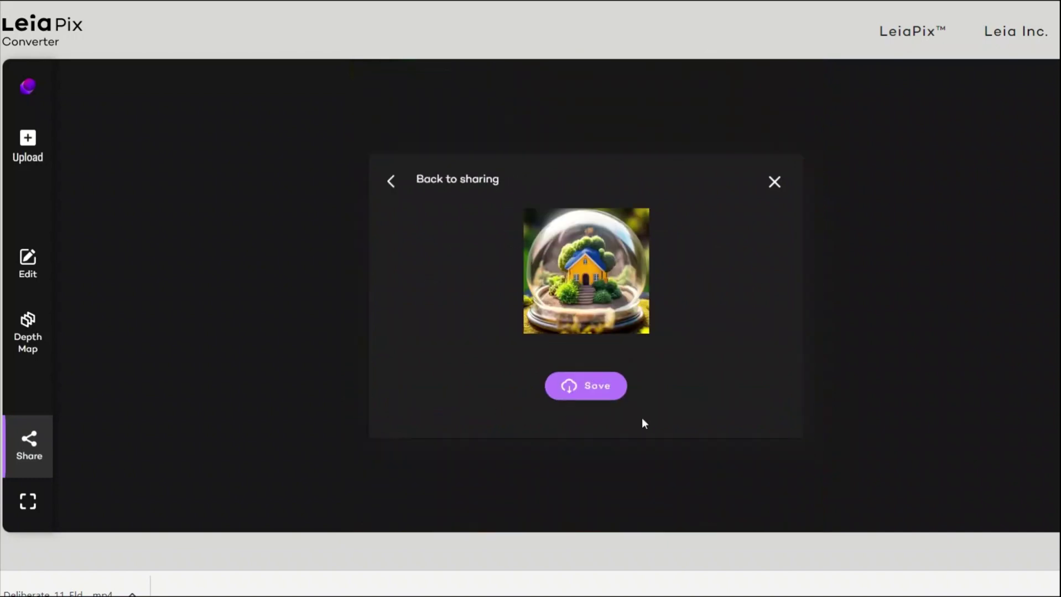
click(605, 394)
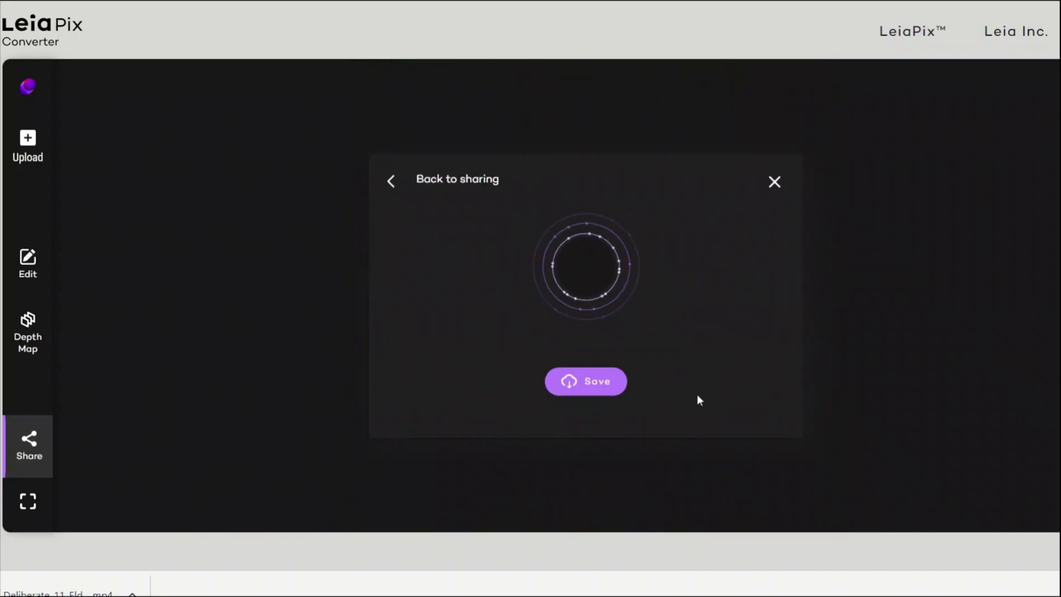